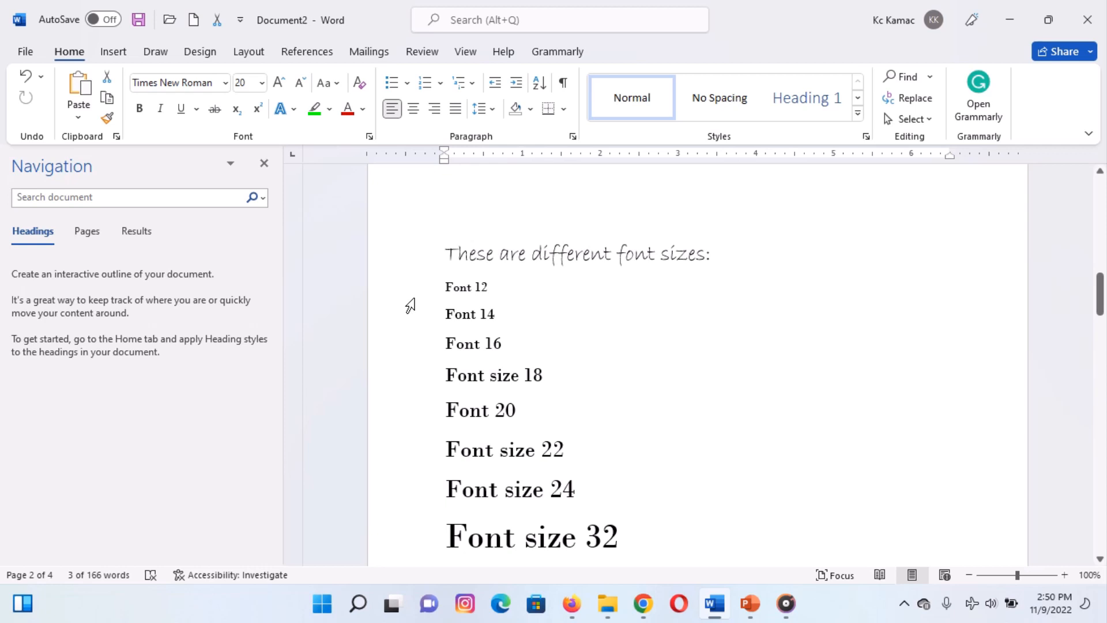
Set the font size of the "Font 12" line to 25.
click(411, 297)
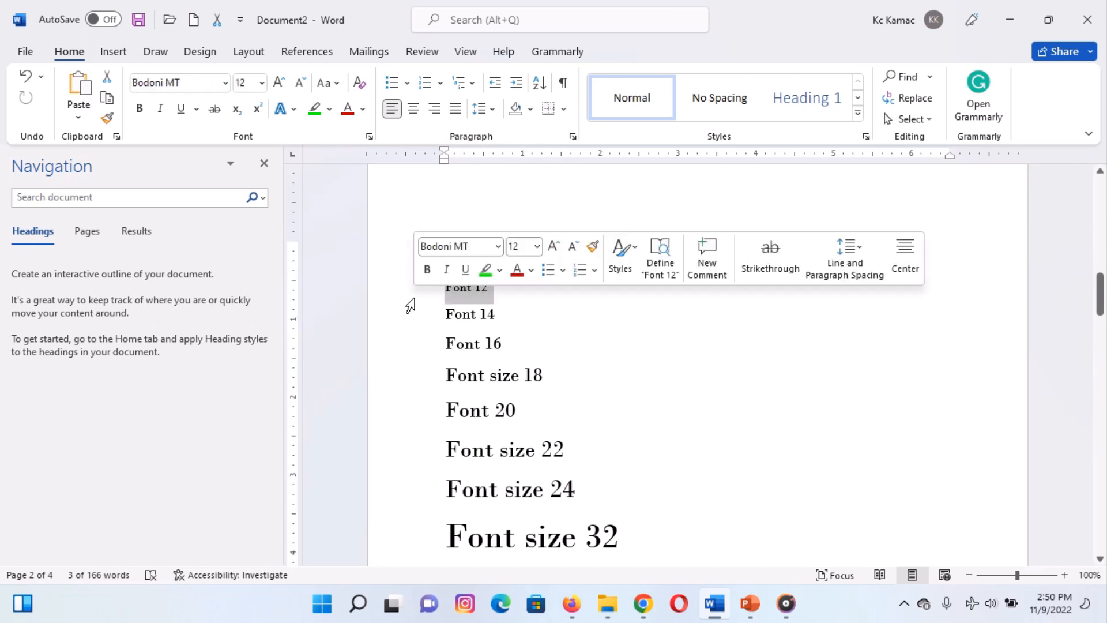
click(521, 248)
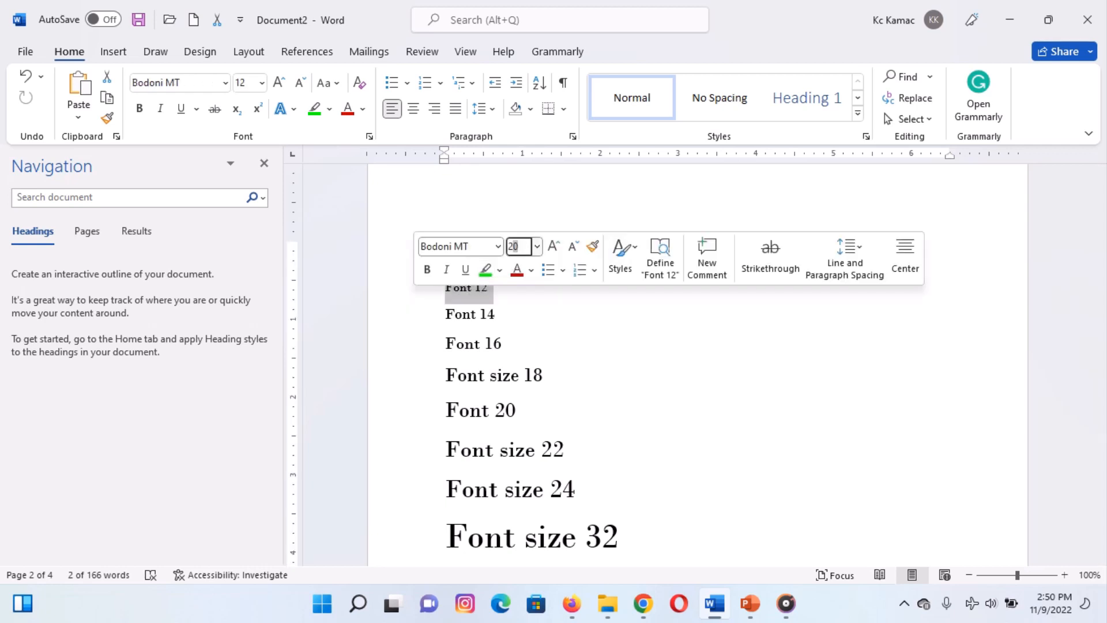
key(Return)
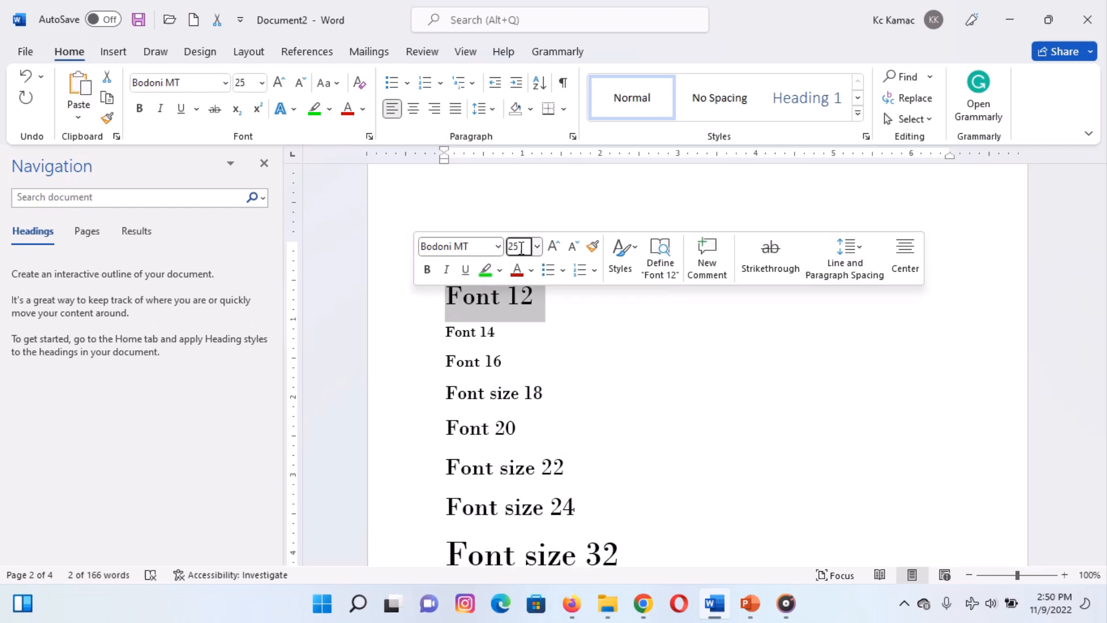
Return the "Font 12" line to font size 12 and deselect it.
key(BackSpace)
key(BackSpace)
text(10)
key(Return)
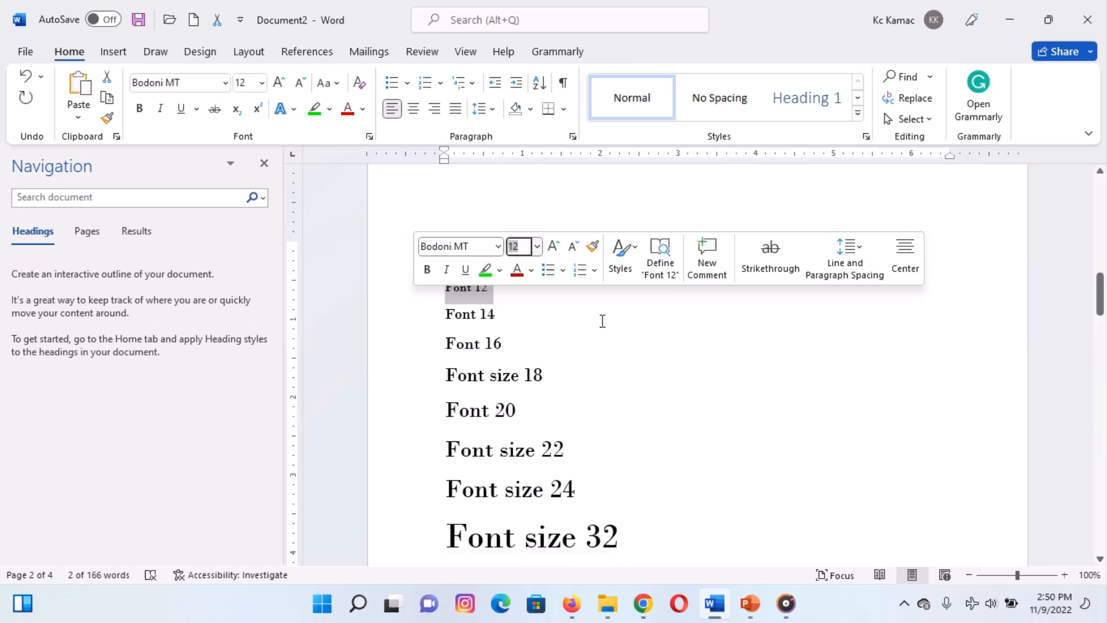
click(602, 321)
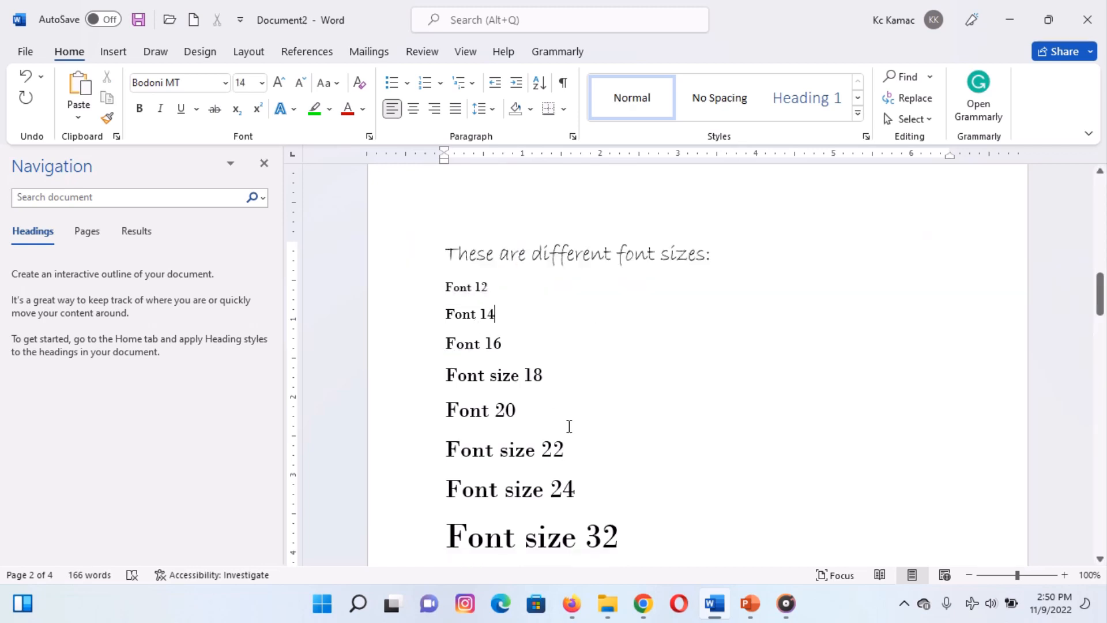
Review the capitalization examples, including the sentence case and lowercase lines, and the bold and italic examples under the font styles heading.
click(1101, 529)
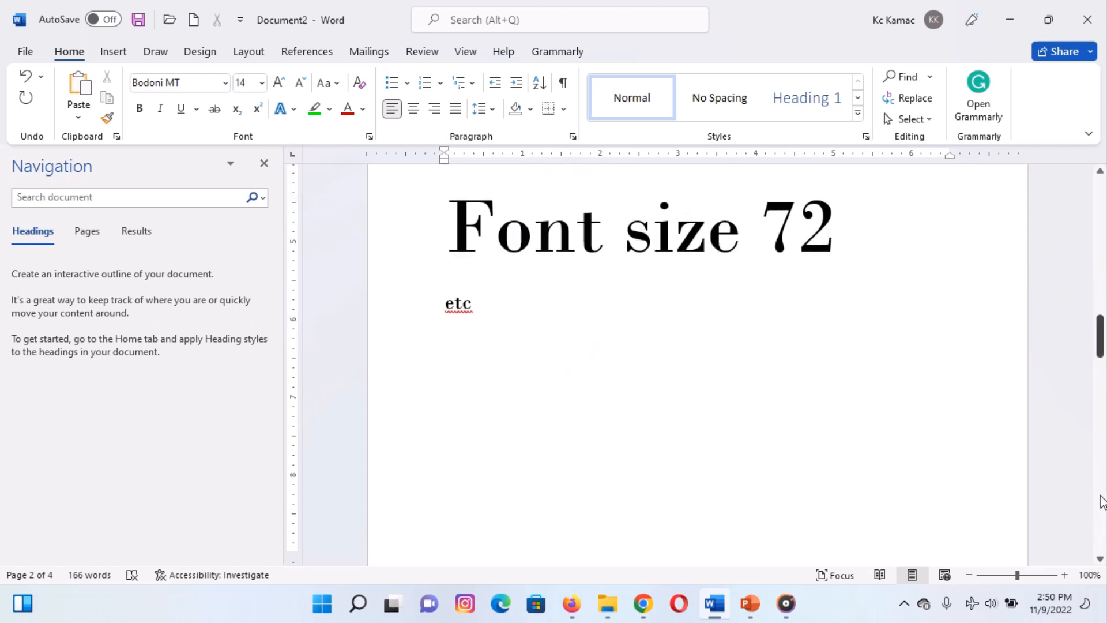
click(1101, 501)
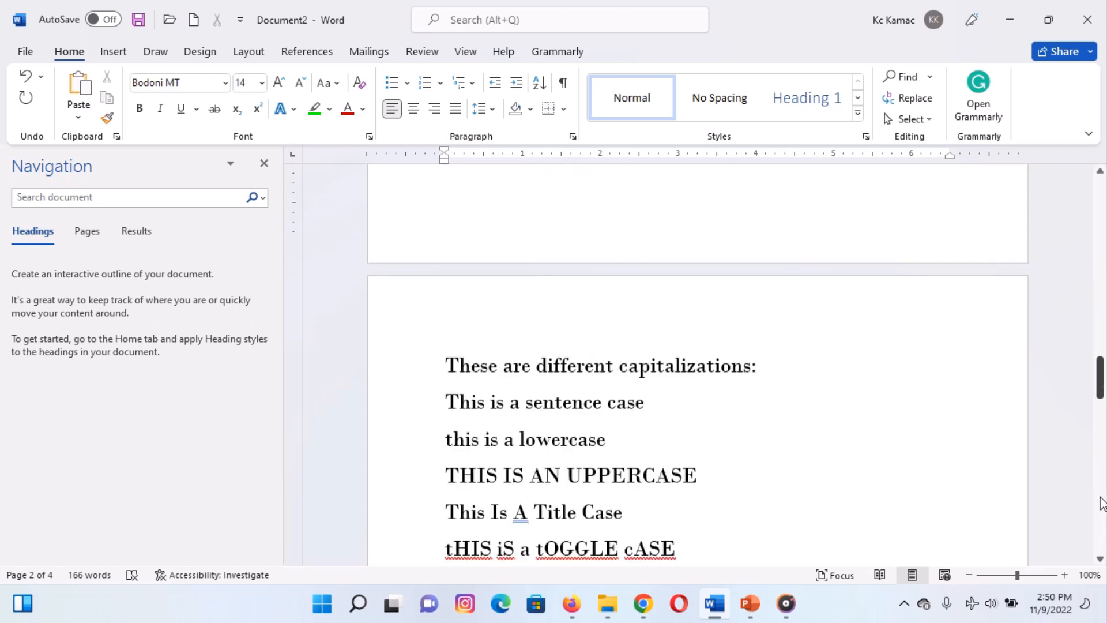
click(1100, 558)
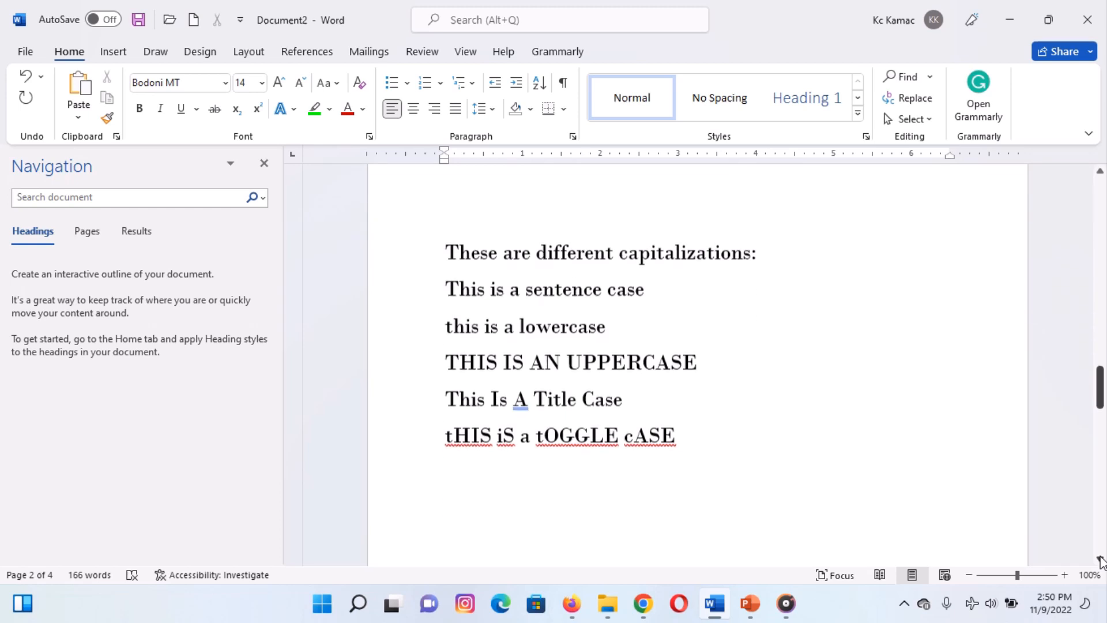
click(411, 282)
click(408, 321)
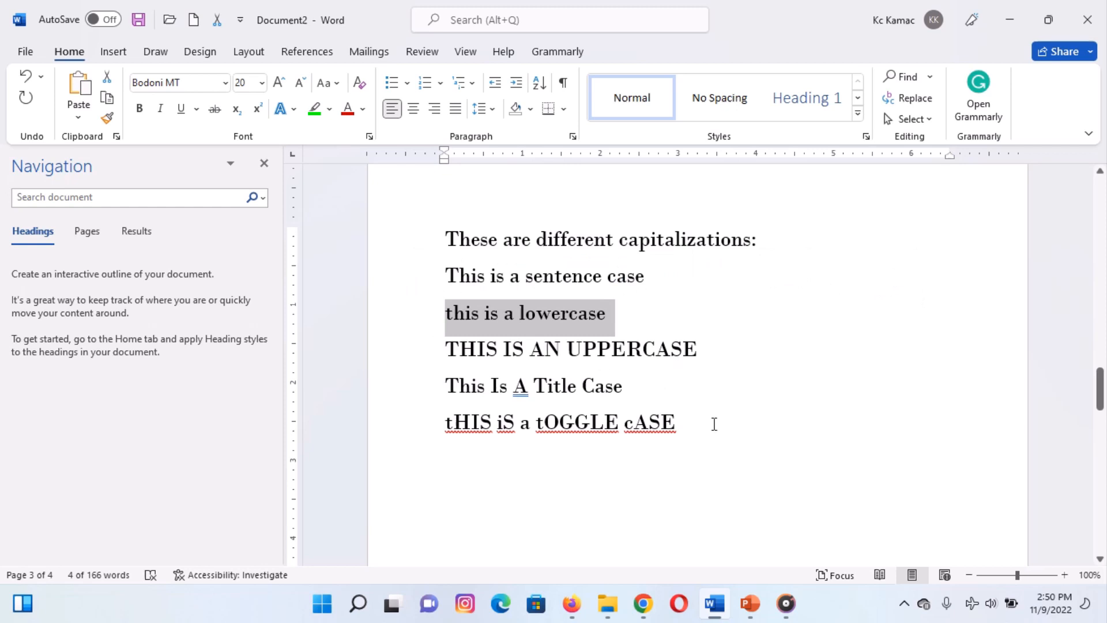
click(944, 482)
click(1101, 513)
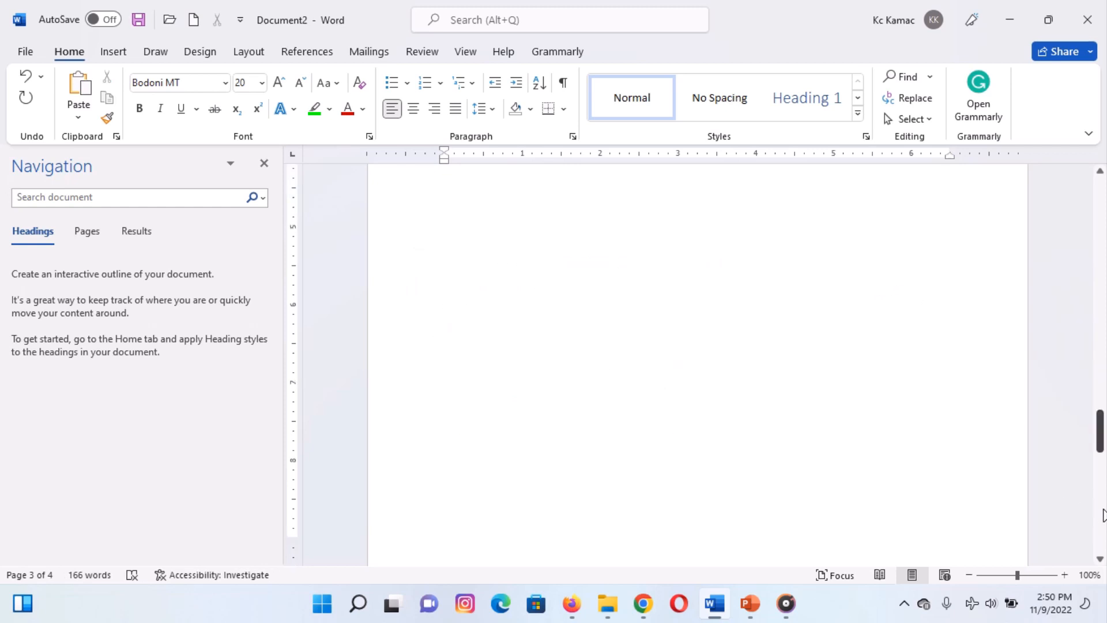
click(1101, 513)
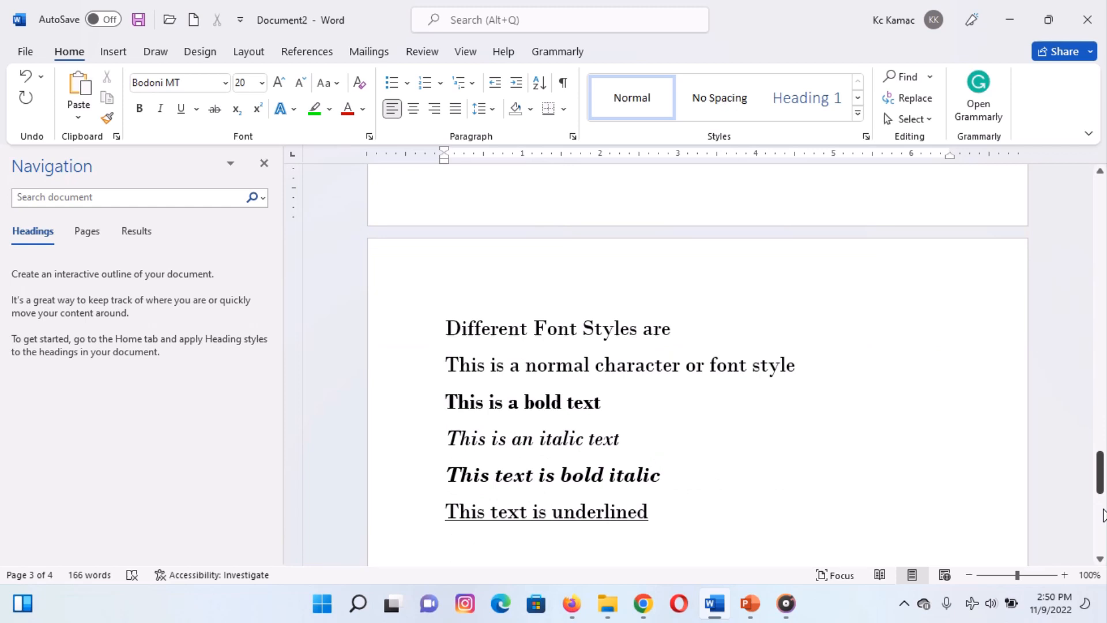
click(526, 402)
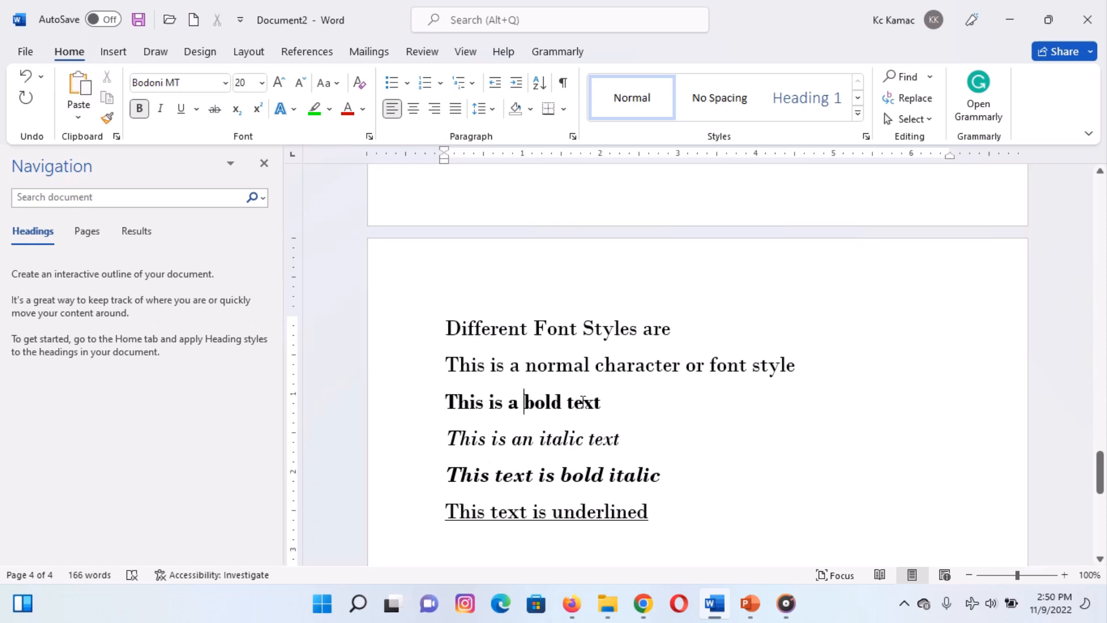
click(616, 439)
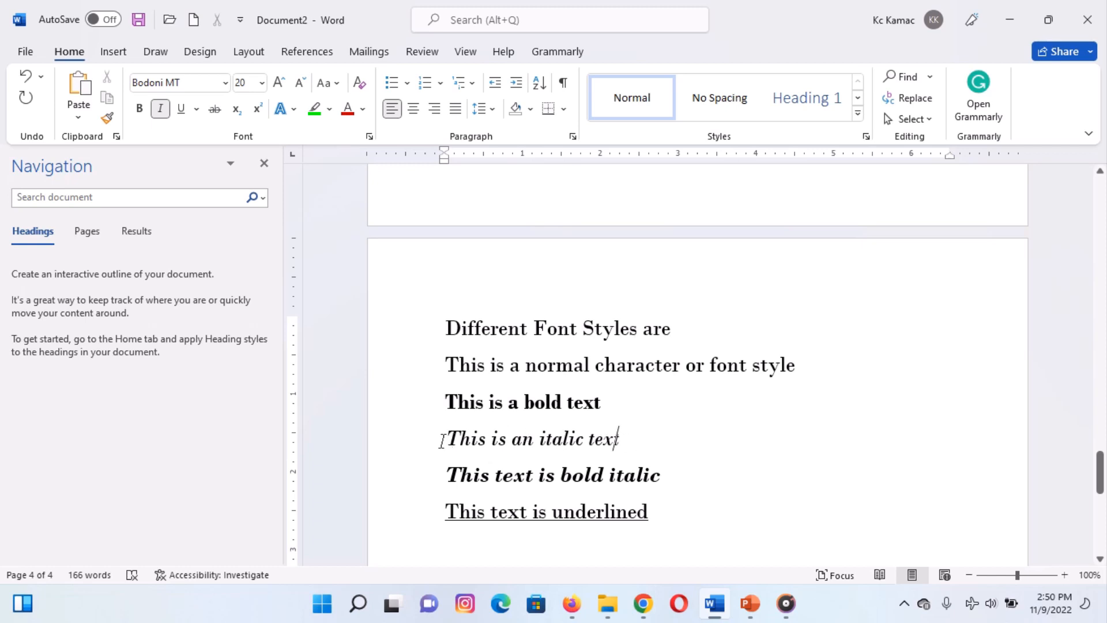
Toggle italics off and back on for the line "This is an italic text".
drag(441, 441, 626, 434)
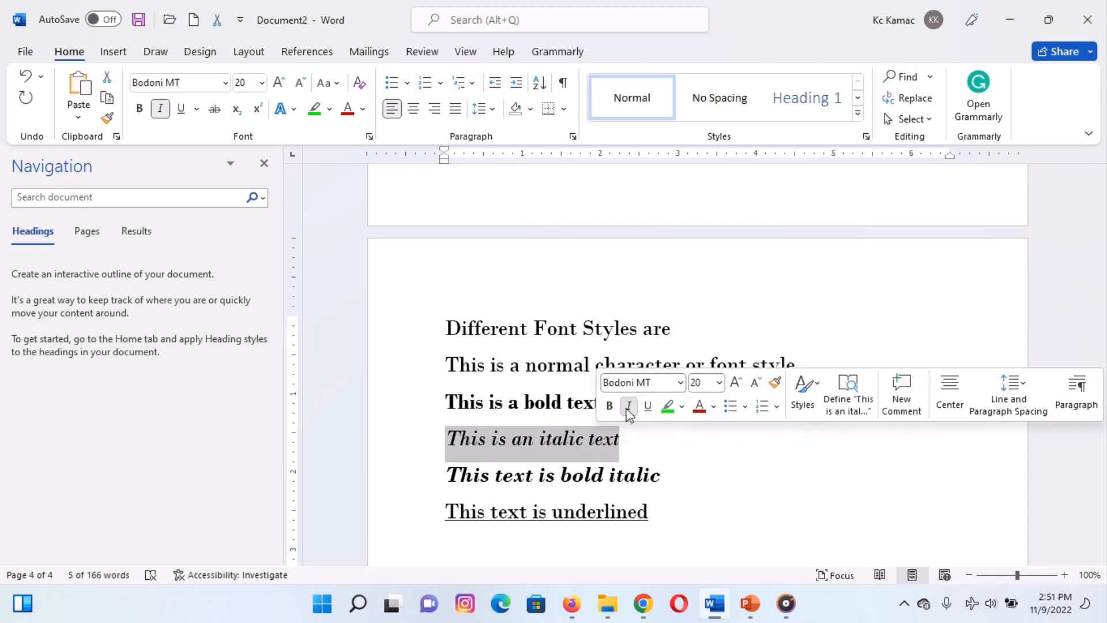
click(629, 407)
click(628, 407)
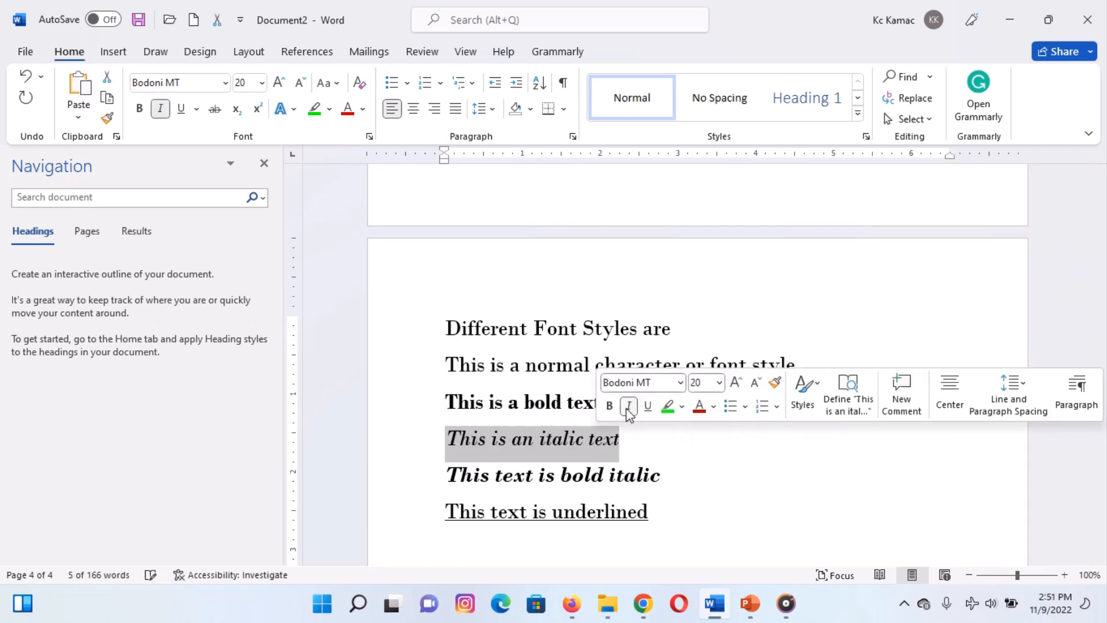
Add a comma at the end of "This is an italic text", removing any stray letters after it.
click(636, 445)
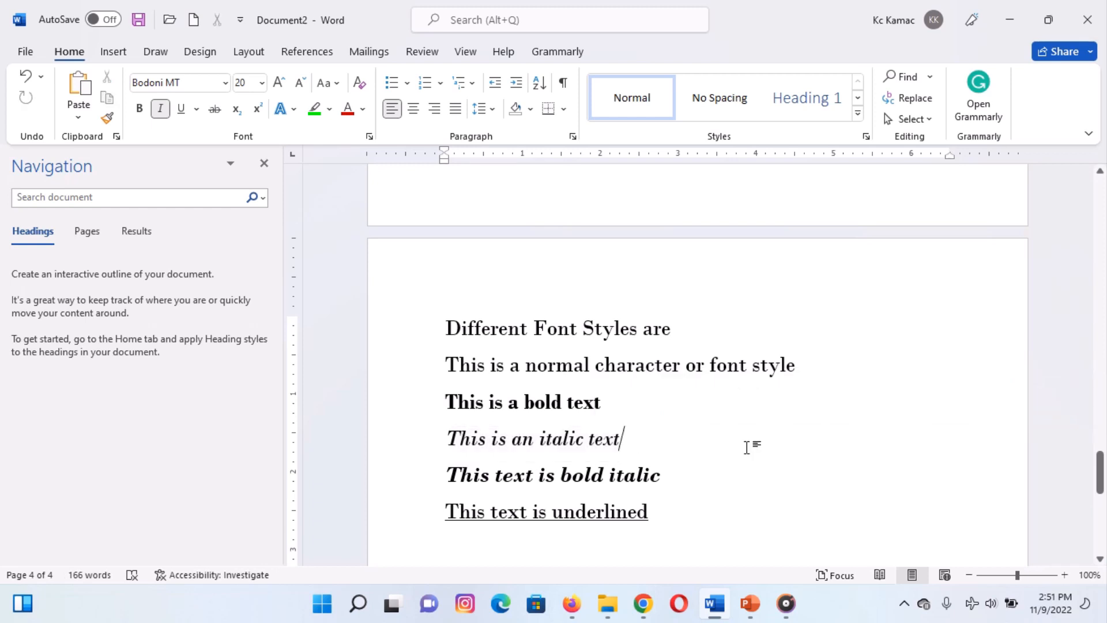
text(, sc)
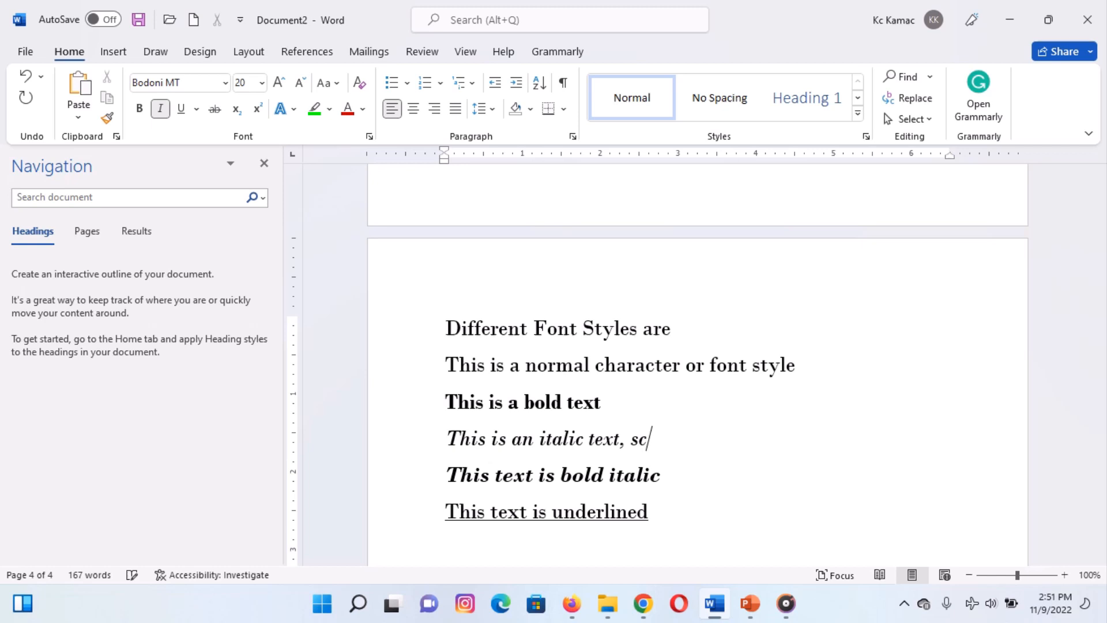
text(ie)
key(BackSpace)
key(BackSpace)
key(BackSpace)
key(BackSpace)
Continue the line "This text is underlined" with the underlined words "this text will cont".
click(602, 511)
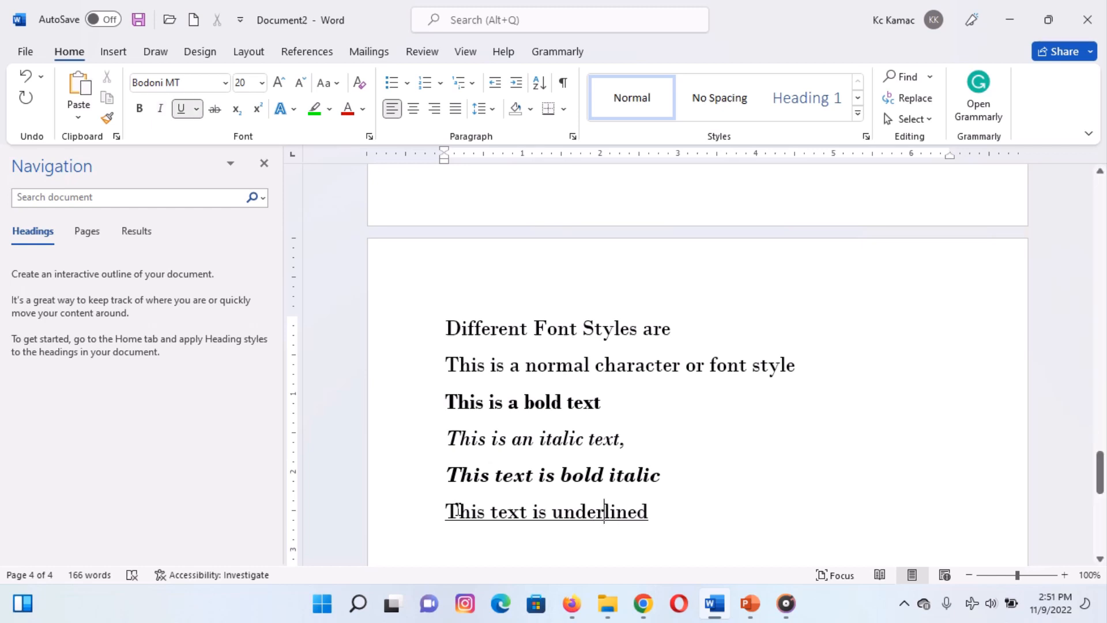
key(shift+Left)
click(673, 511)
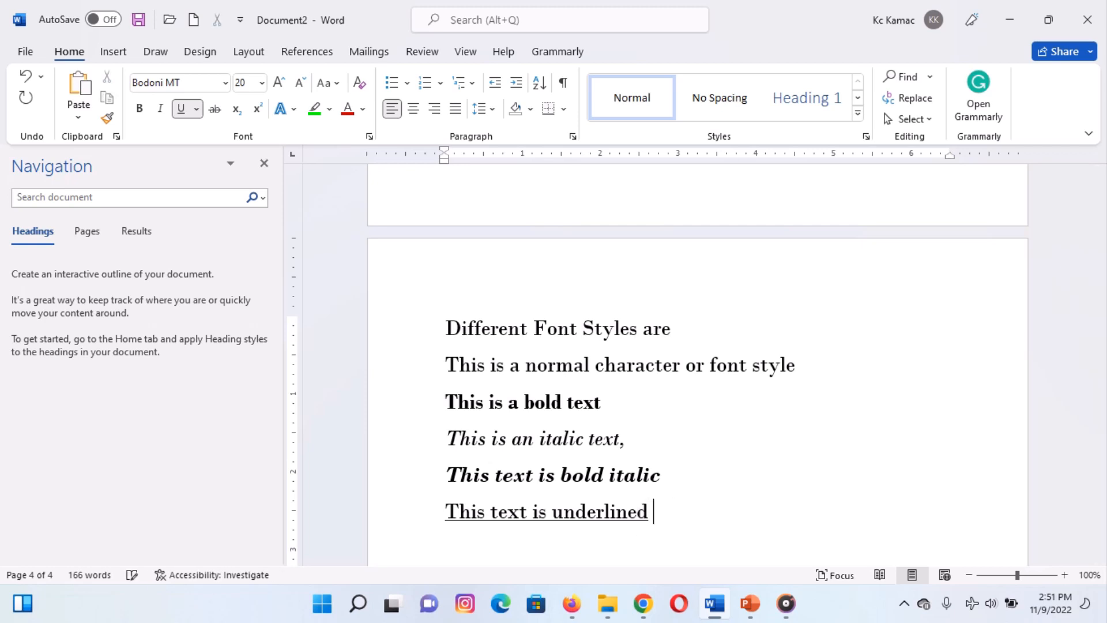
text(this text w)
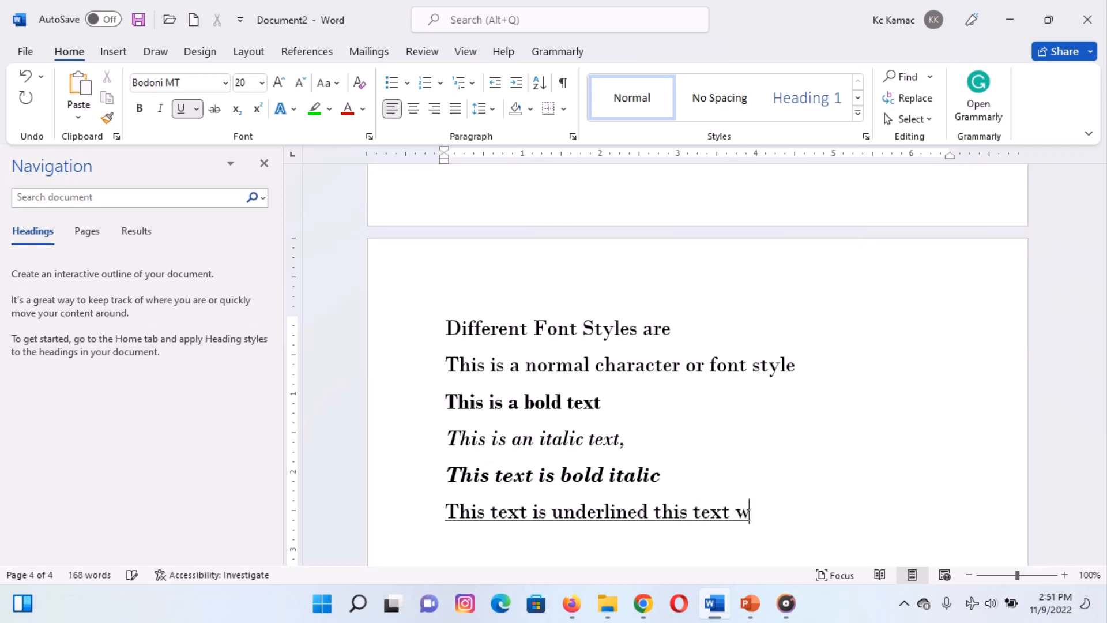
text(ill contt)
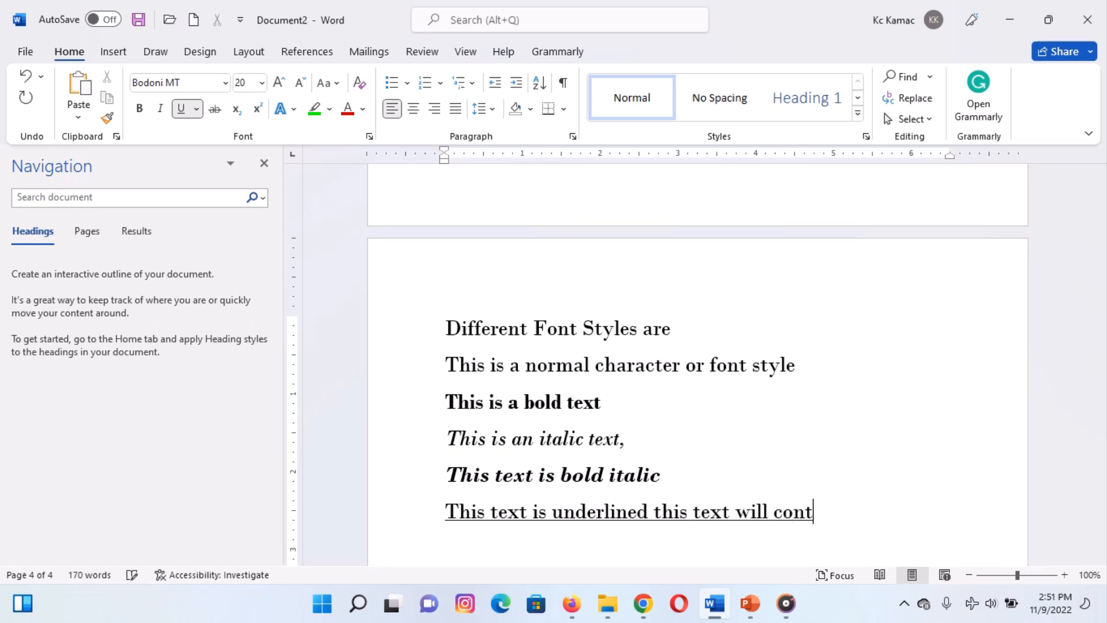
Delete "text will cont" from the end of the underlined line, keeping the word "this".
key(BackSpace)
key(BackSpace)
key(BackSpace)
key(BackSpace)
key(BackSpace)
key(BackSpace)
key(BackSpace)
key(BackSpace)
key(BackSpace)
key(BackSpace)
key(BackSpace)
key(BackSpace)
key(BackSpace)
key(BackSpace)
key(BackSpace)
key(BackSpace)
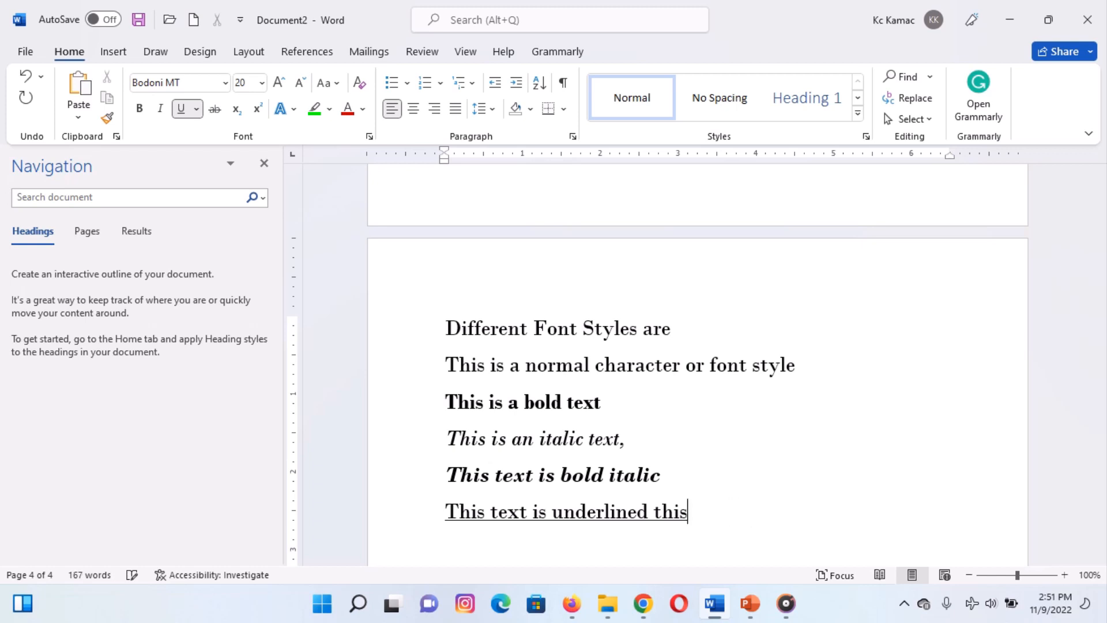
Append "X2" to the end of the subscript example line under the text effects heading and format its 2 as subscript.
click(1101, 527)
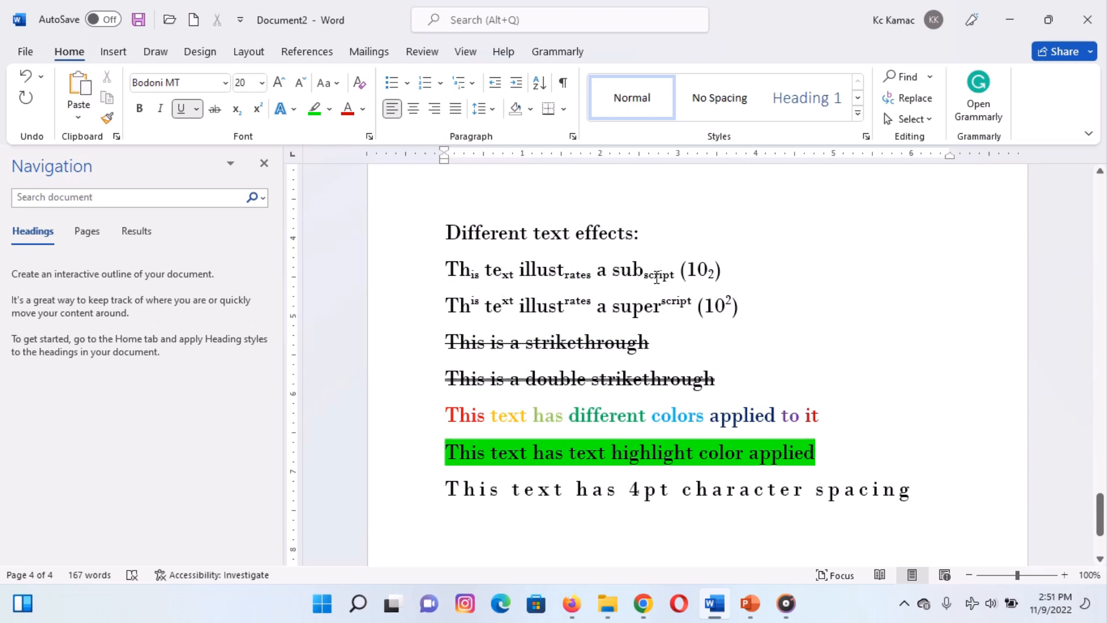
click(737, 268)
text(X)
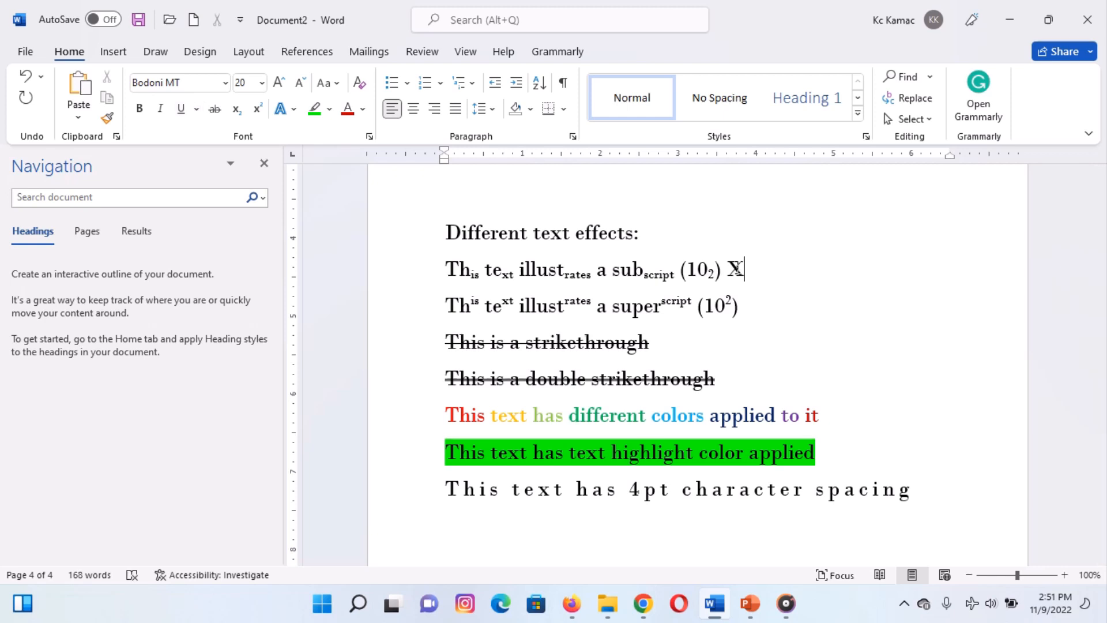
text(2)
key(shift+Left)
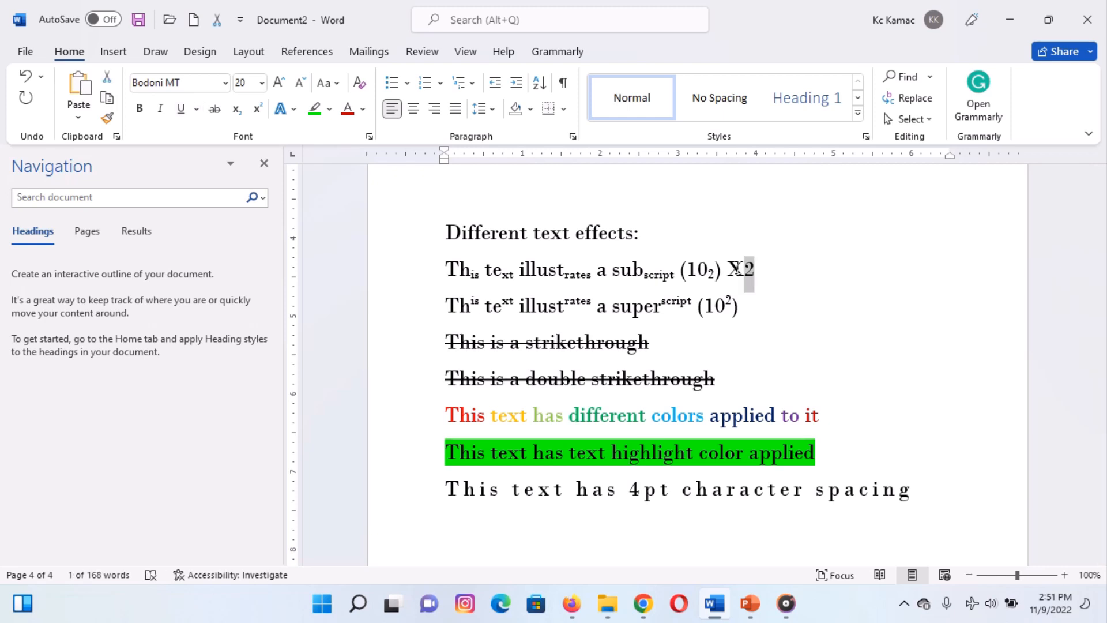
key(BackSpace)
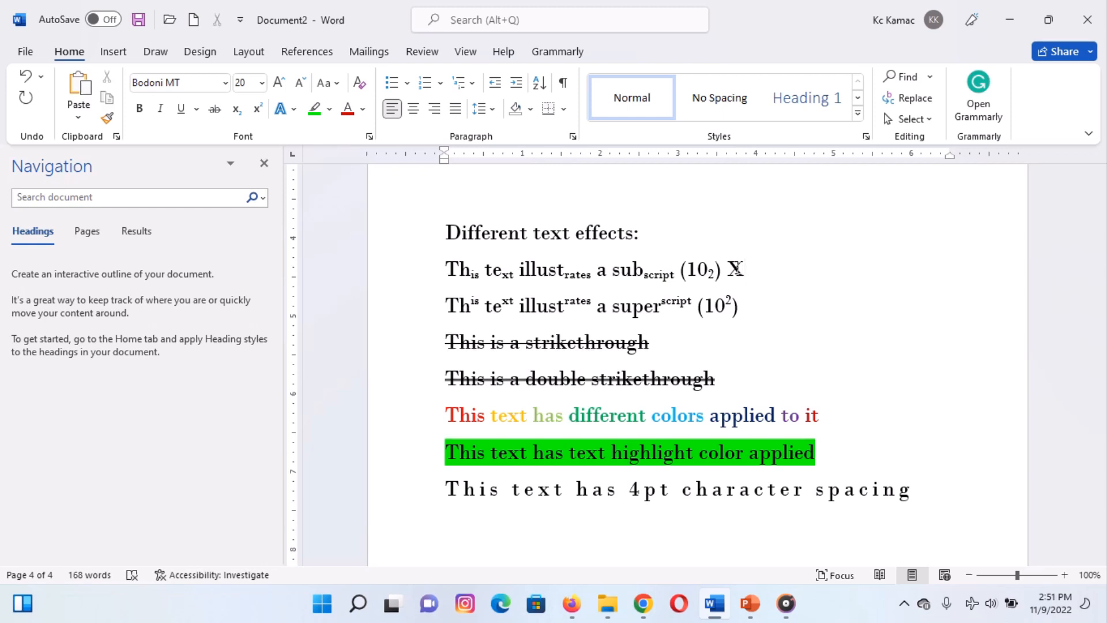
key(ctrl+z)
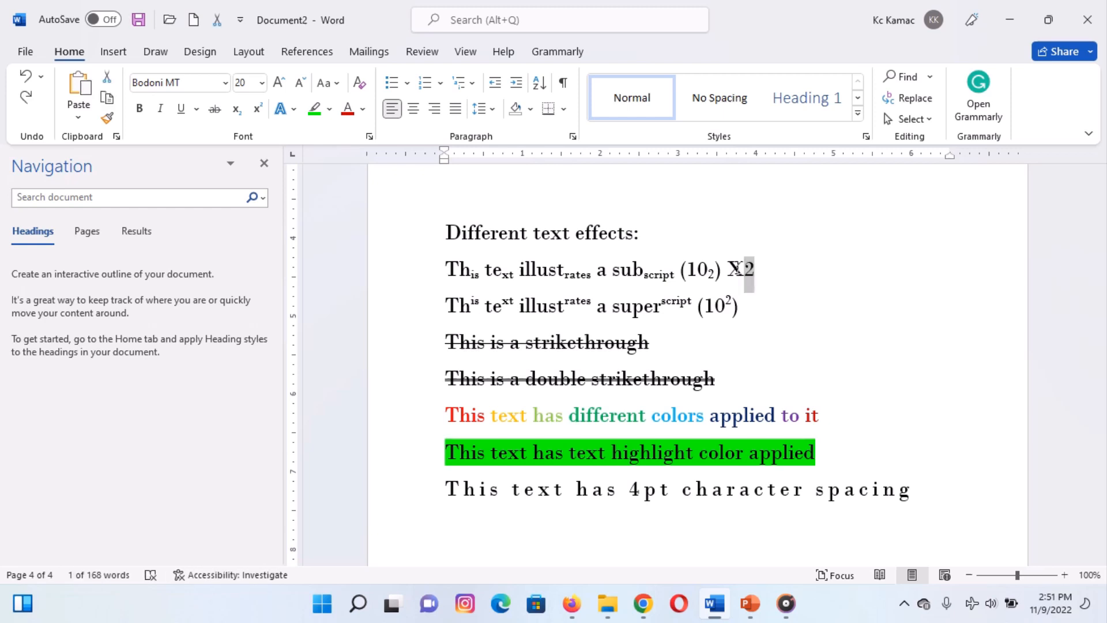
key(ctrl+equal)
key(Right)
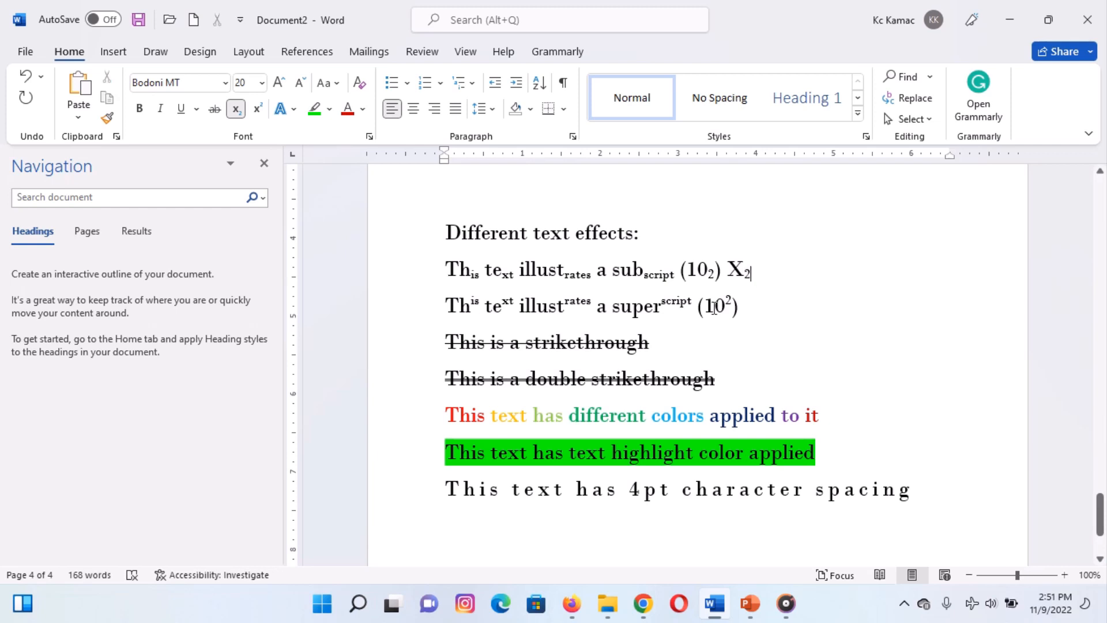
Append "X2" to the end of the superscript example line and format its 2 as superscript.
click(749, 309)
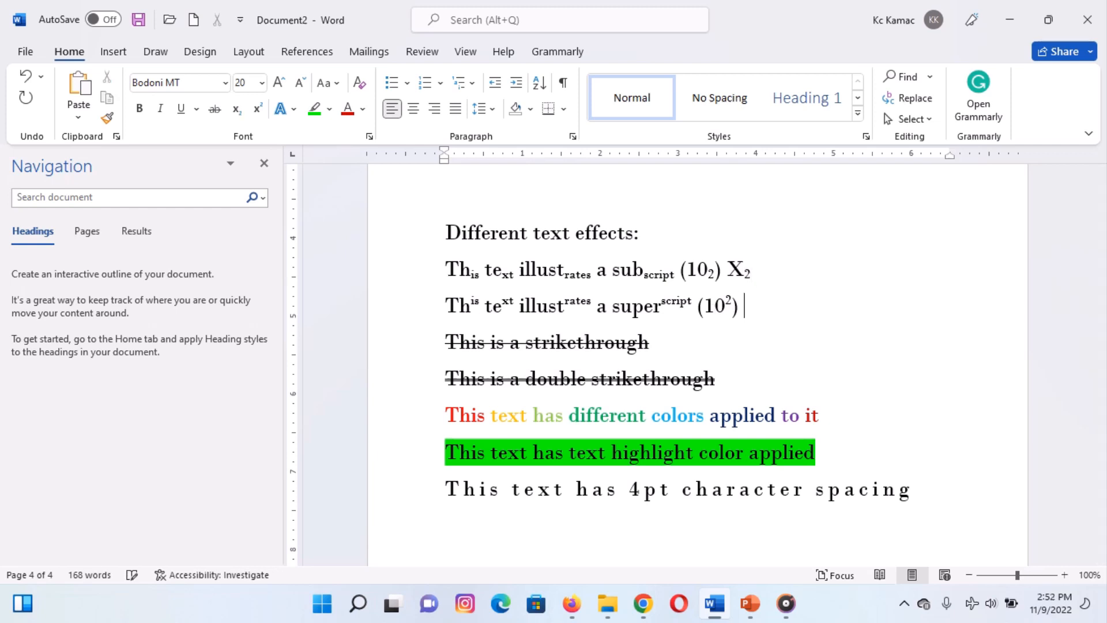
text(X2)
key(shift+Left)
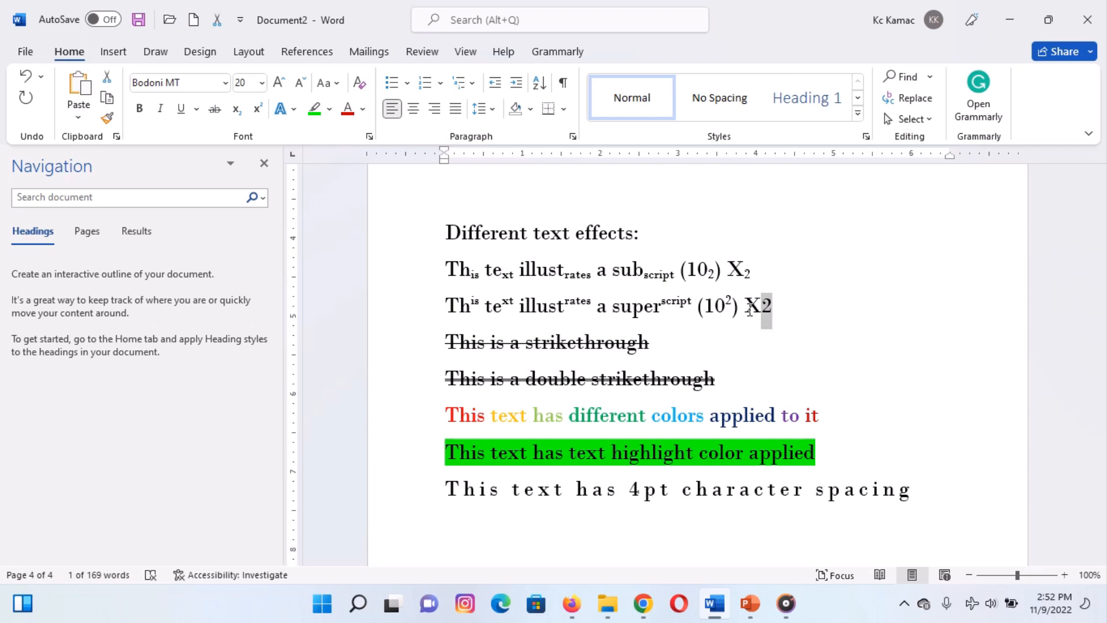
key(ctrl+shift+equal)
click(775, 349)
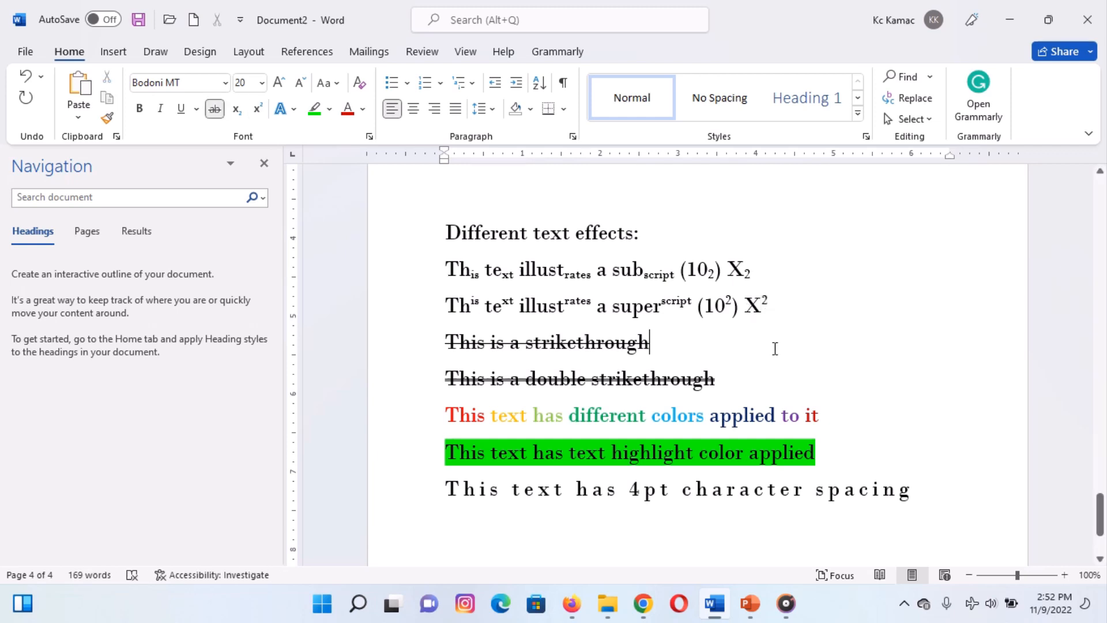
Change the font color of the word "applied" in the multicolored line to a darker blue theme color.
click(742, 382)
click(734, 413)
double_click(735, 415)
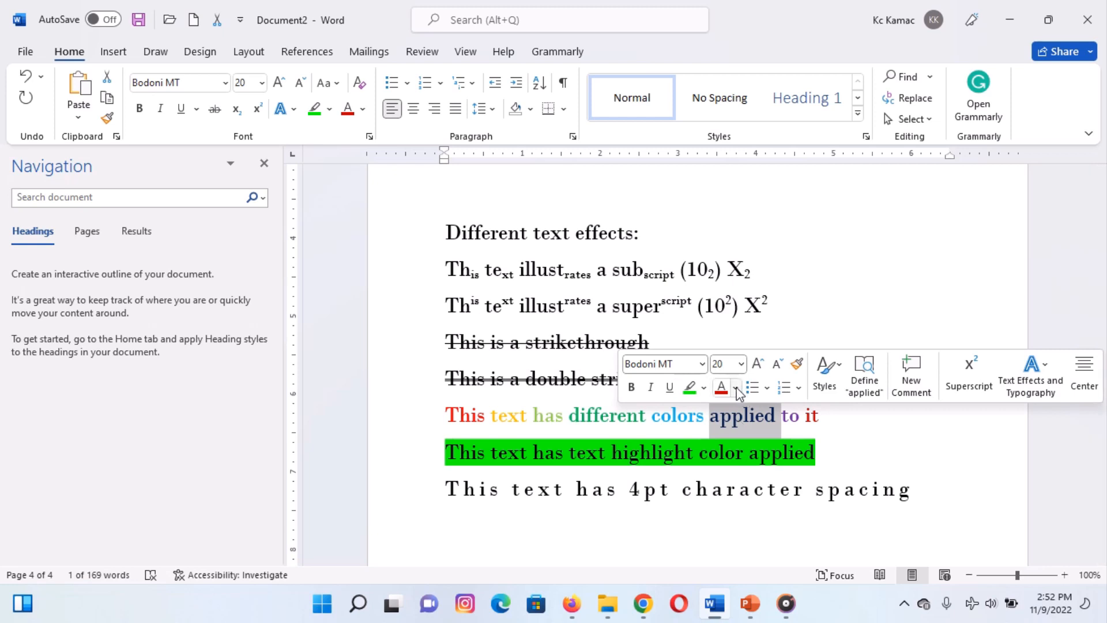
click(736, 388)
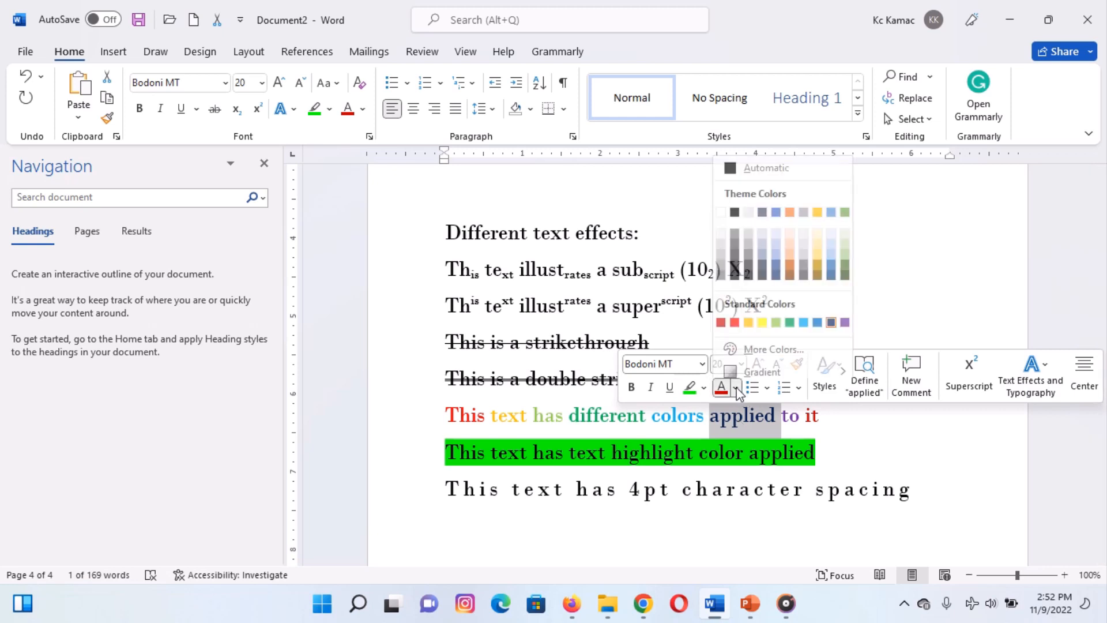
click(776, 262)
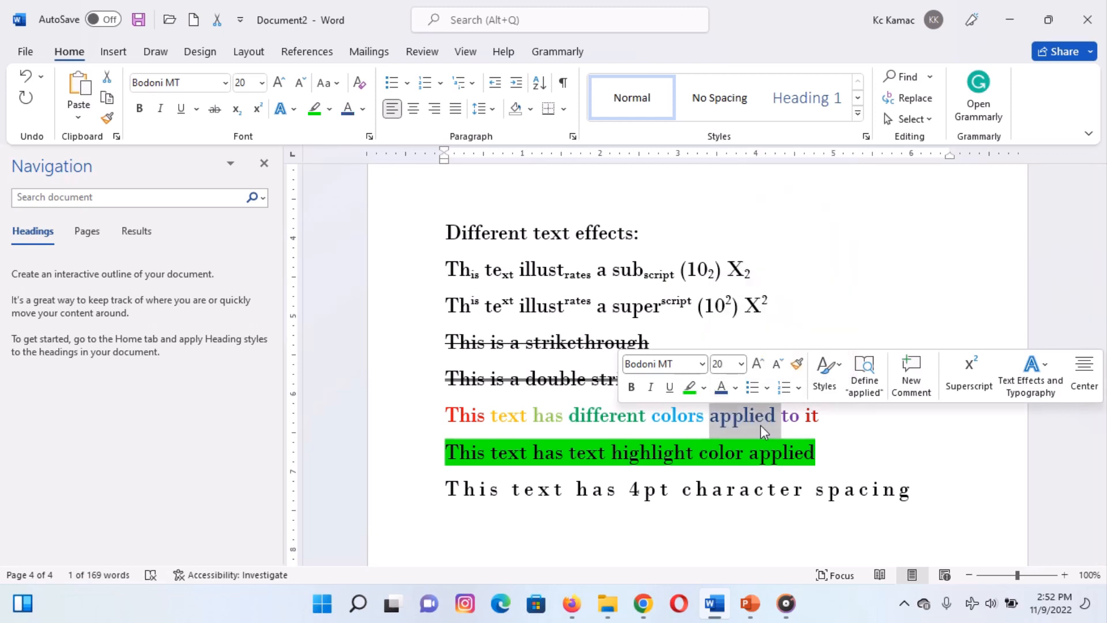
Try standard light blue on the word "applied" in the multicolored line and settle on standard yellow as its font color.
click(735, 388)
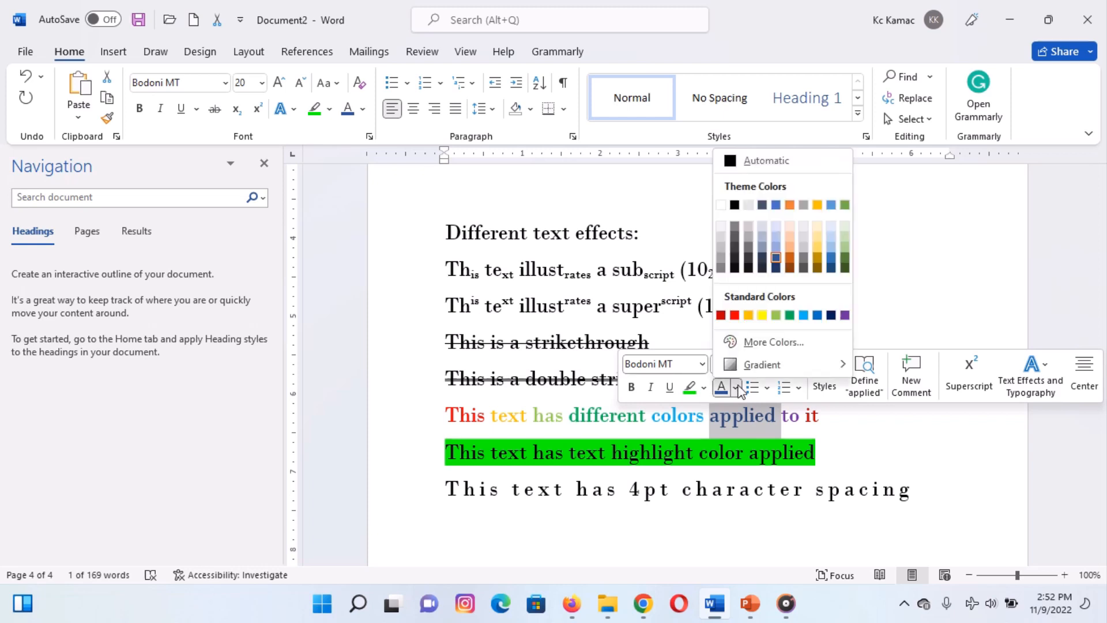
click(803, 315)
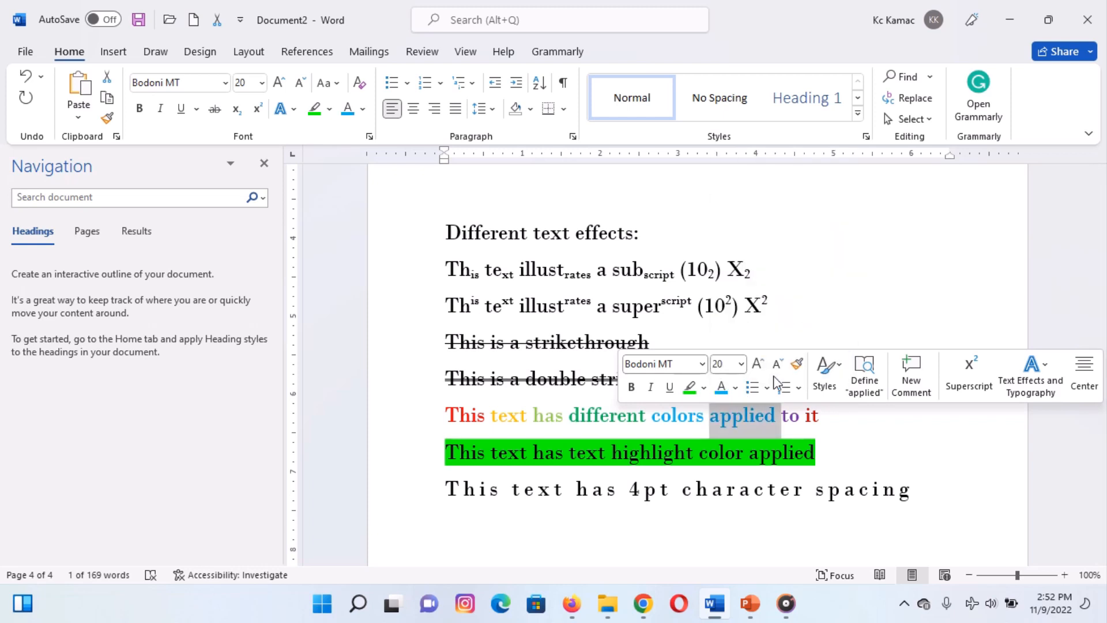
click(735, 388)
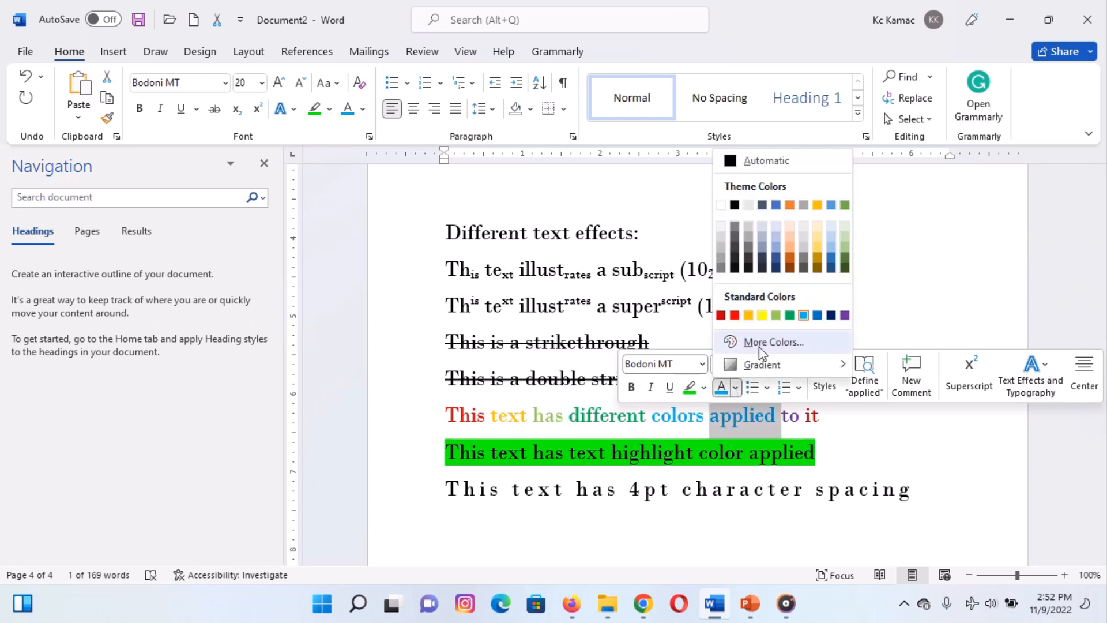
click(762, 315)
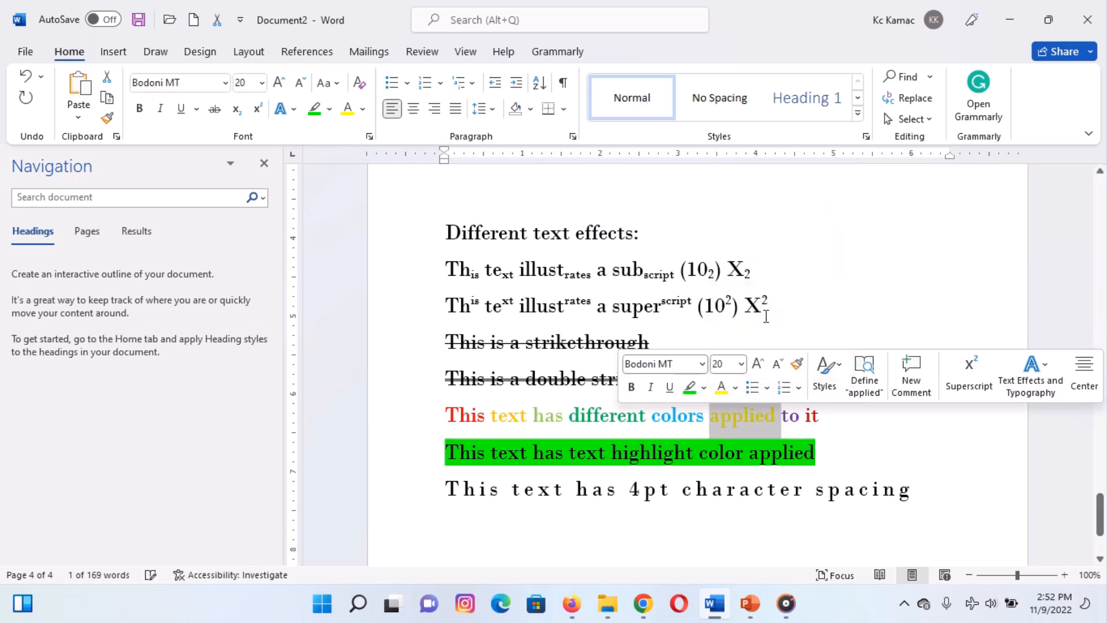
Change the text highlight color of the word "highlight" in the green highlighted line to yellow.
click(825, 453)
double_click(663, 454)
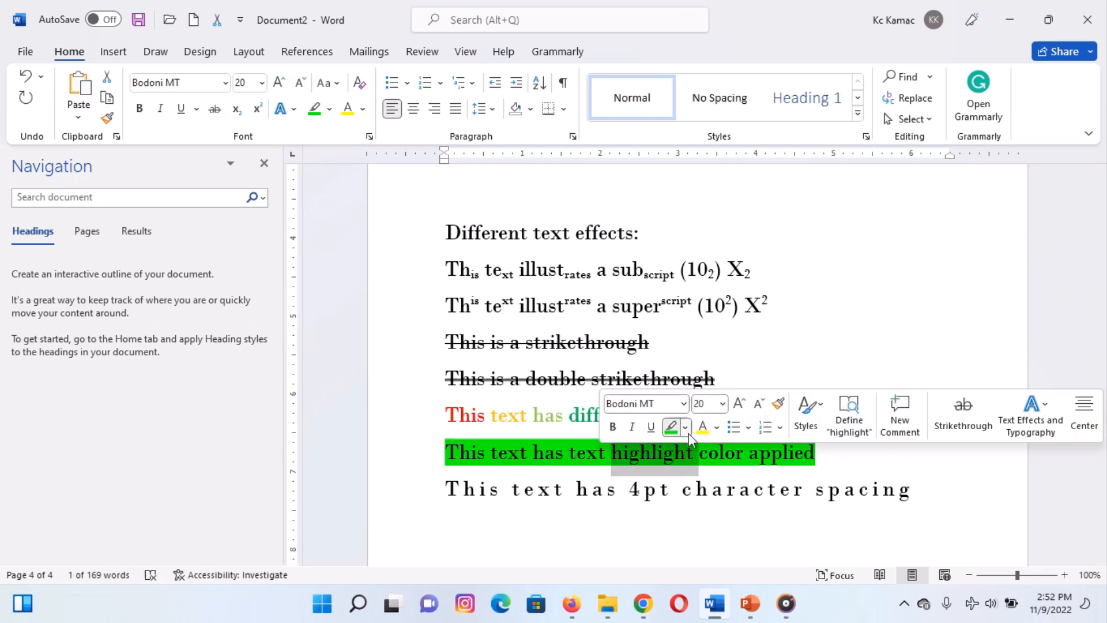
click(688, 434)
click(677, 451)
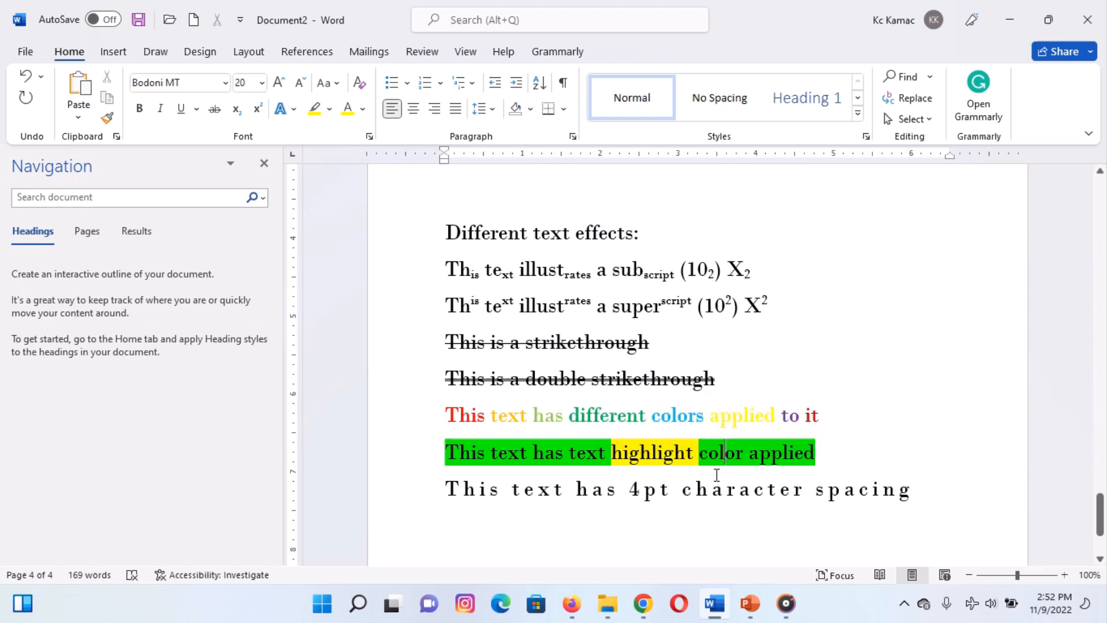
click(698, 490)
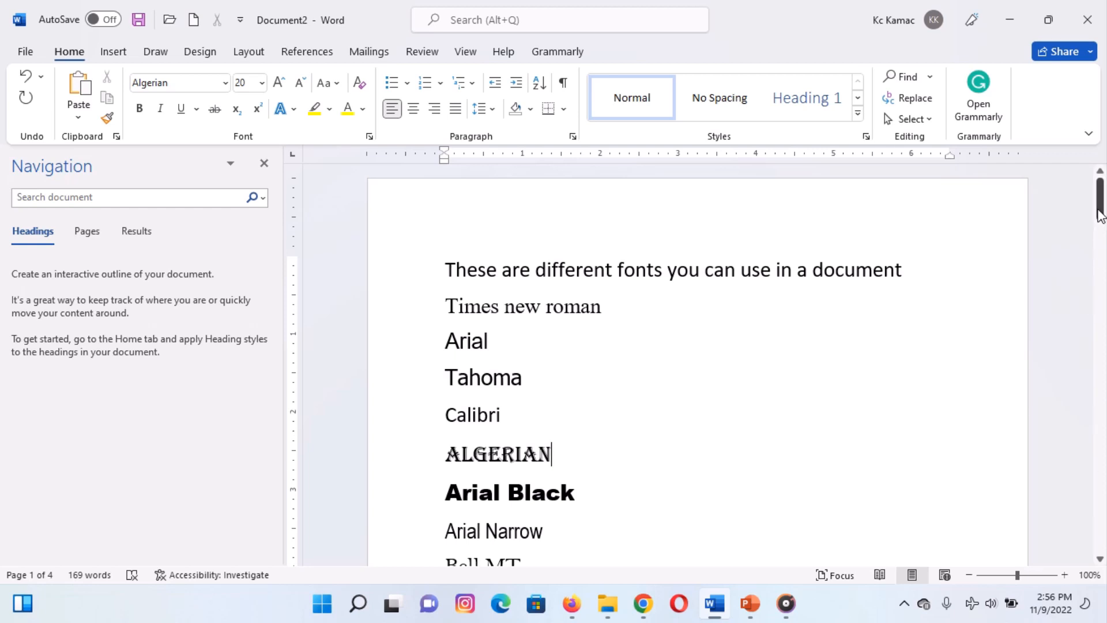
Apply bold, italic and underline to the first five lines of page 1, from the fonts heading through "Calibri".
mouse_move(1100, 215)
mouse_down()
mouse_move(1101, 271)
mouse_move(1100, 196)
mouse_up()
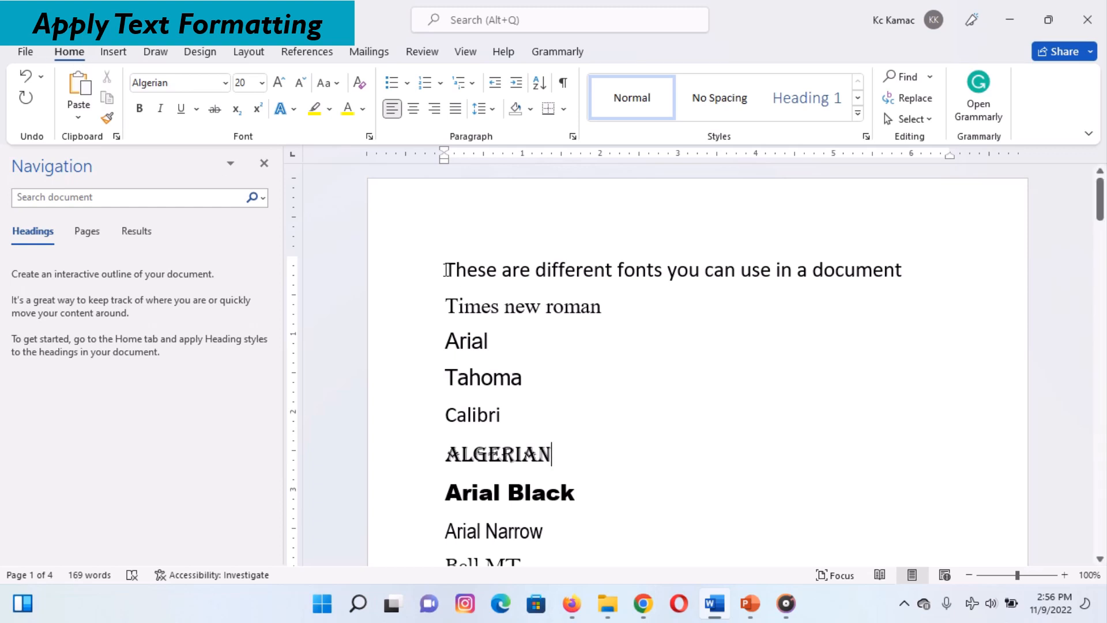
drag(416, 271, 410, 412)
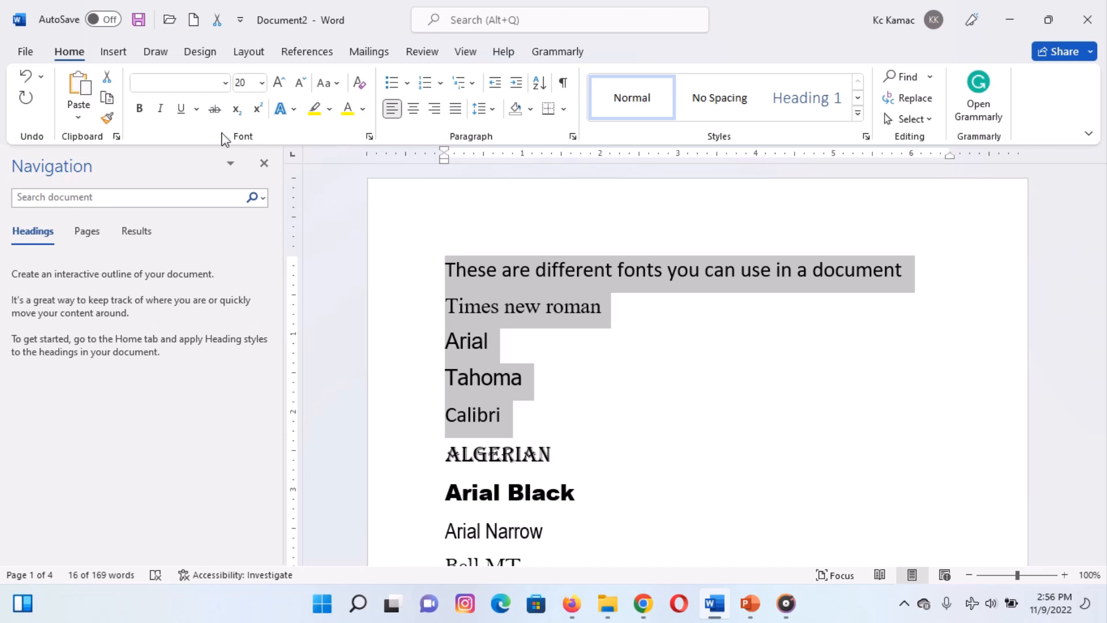
click(140, 111)
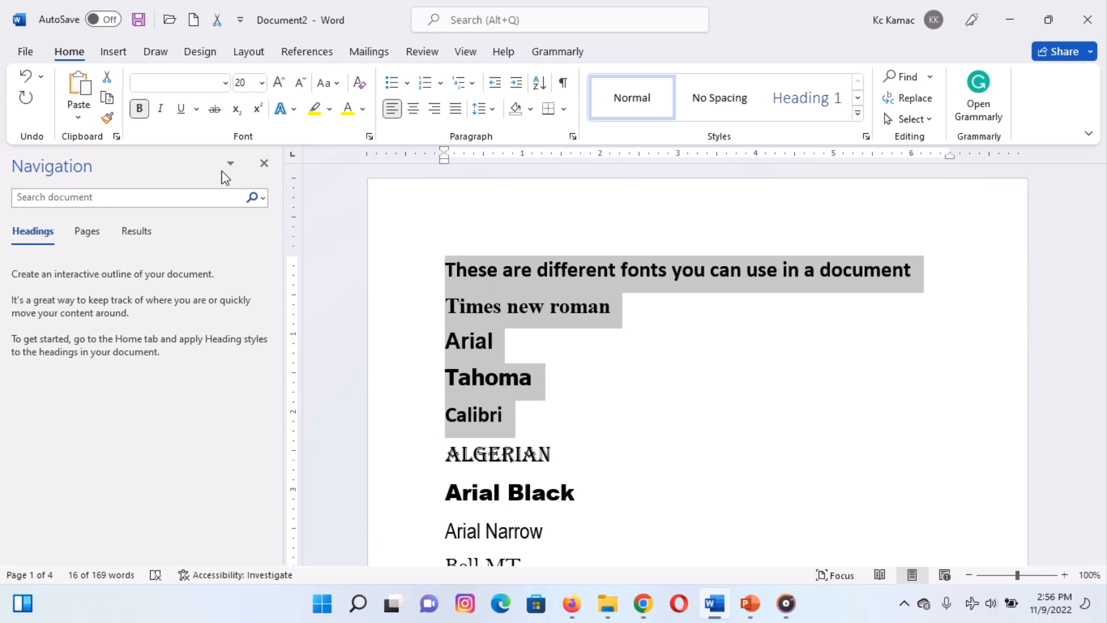
click(158, 111)
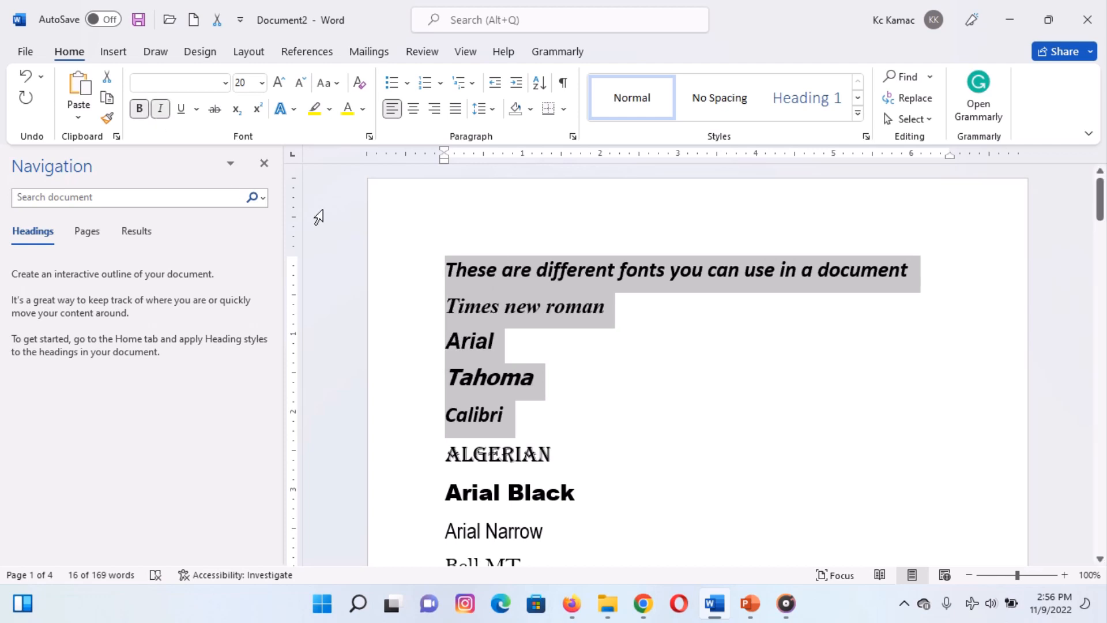
click(182, 109)
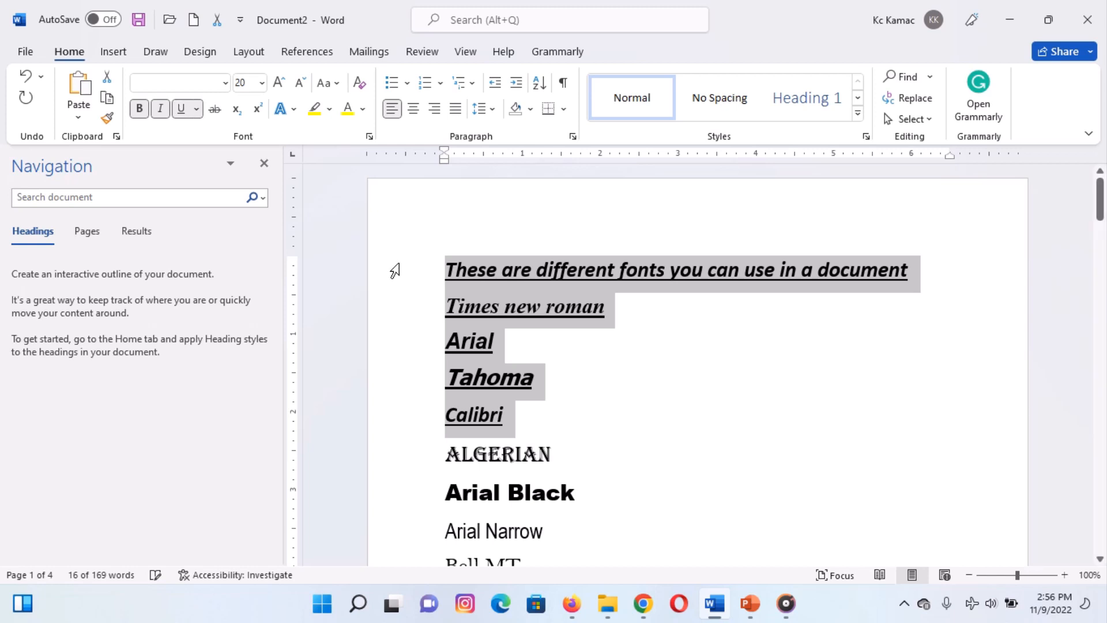
Remove the underline, italic and bold formatting from the five selected lines.
click(181, 114)
click(162, 115)
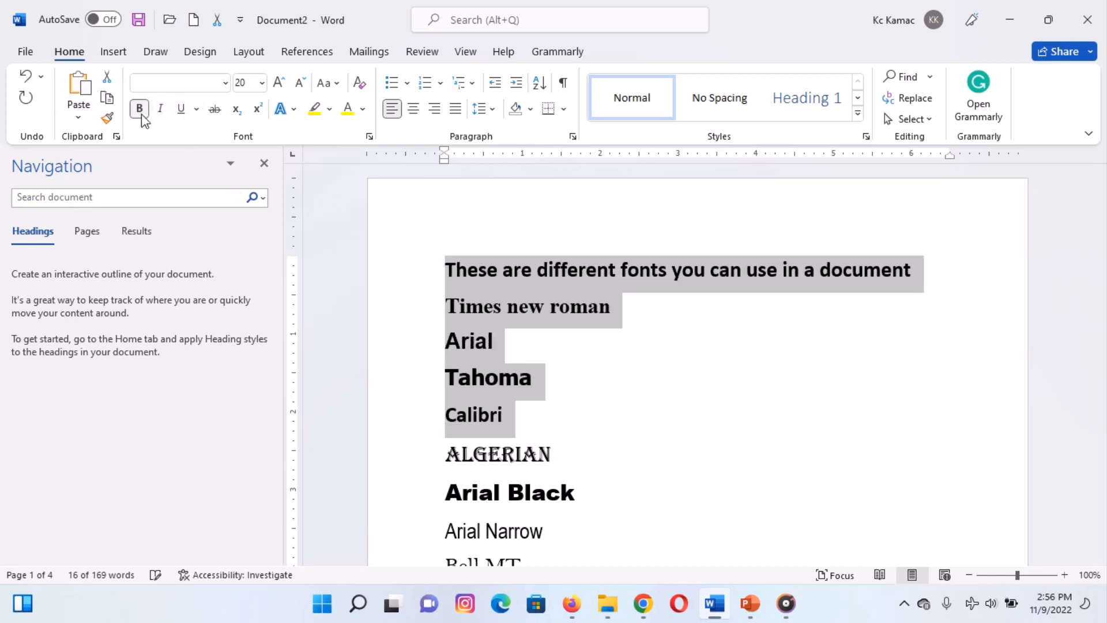
click(143, 115)
Preview the available underline styles on the five selected lines, and apply and remove a strikethrough on them.
click(197, 110)
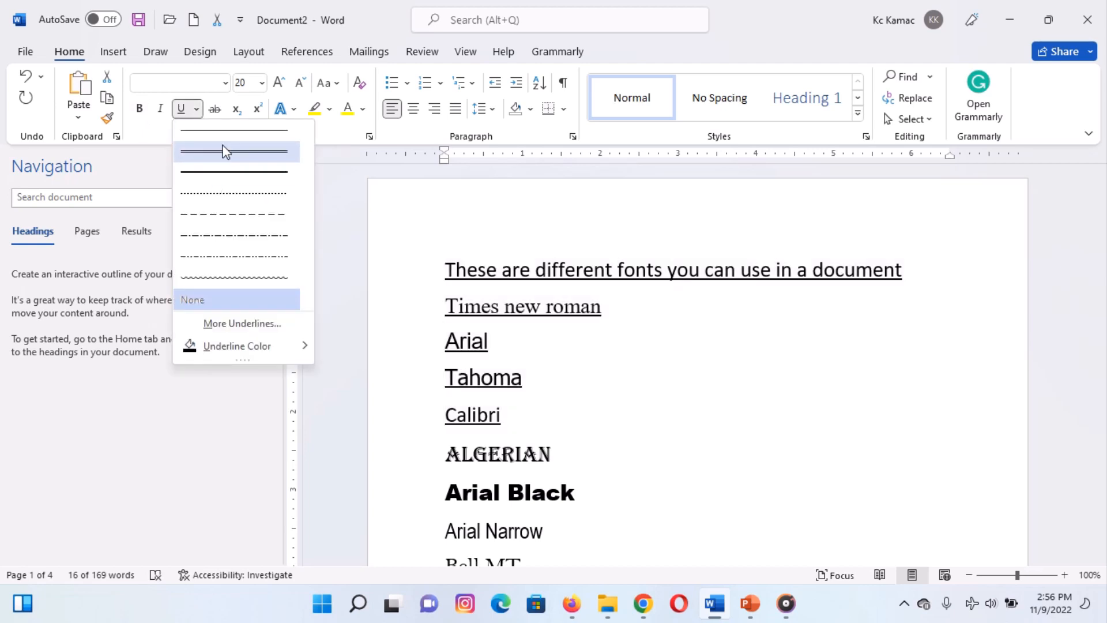
click(397, 274)
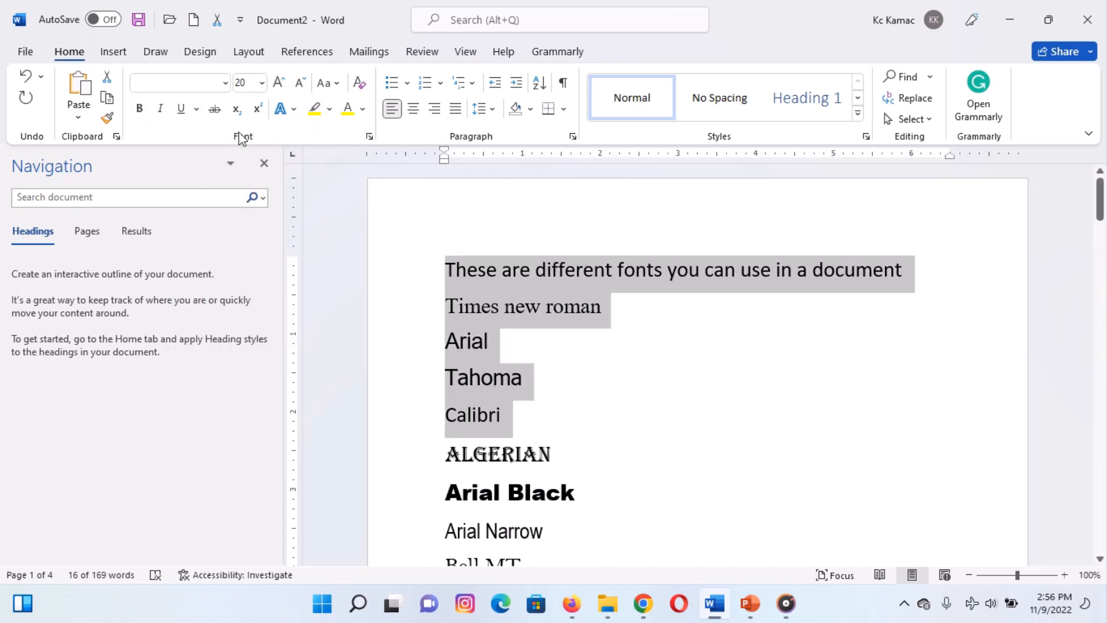
click(214, 109)
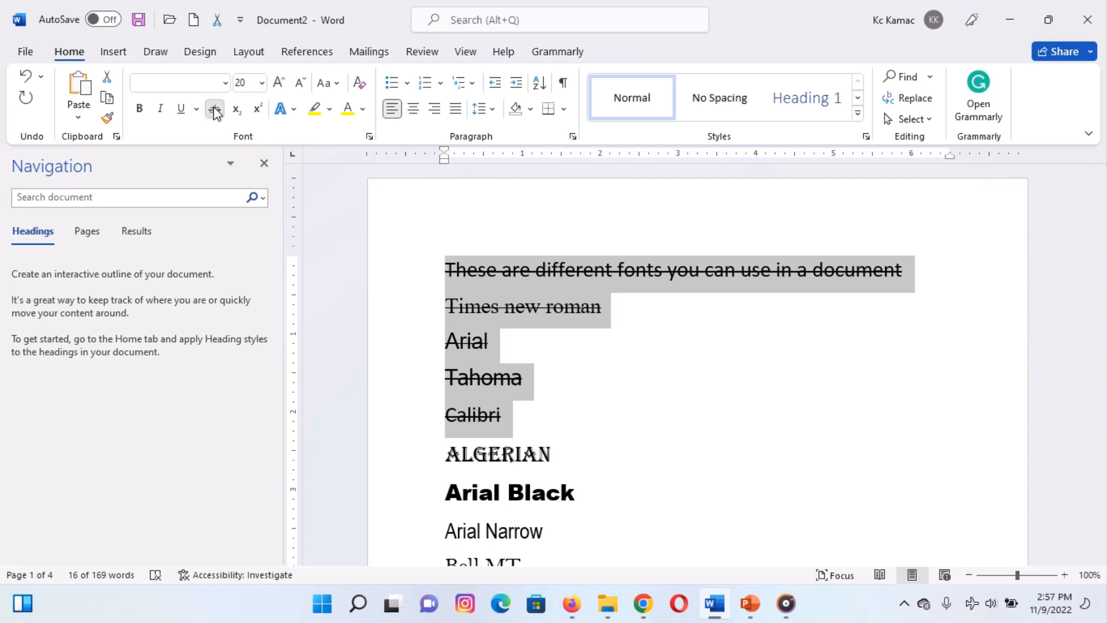
click(215, 110)
In the "Times new roman" line, format the word "roman" as subscript and the word "new" as superscript.
click(557, 306)
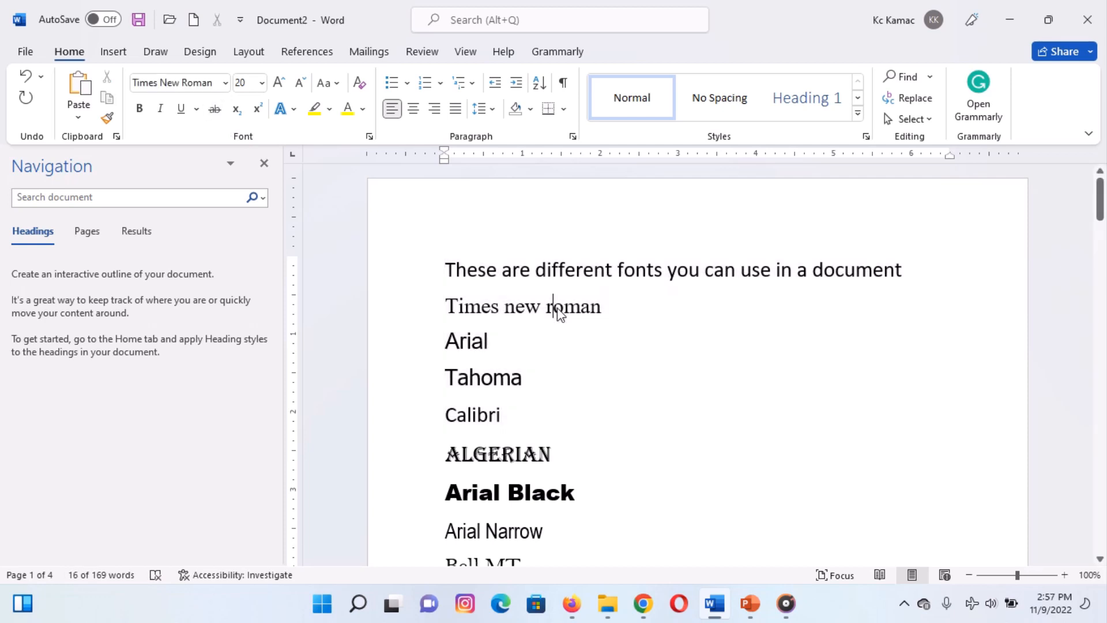
double_click(553, 307)
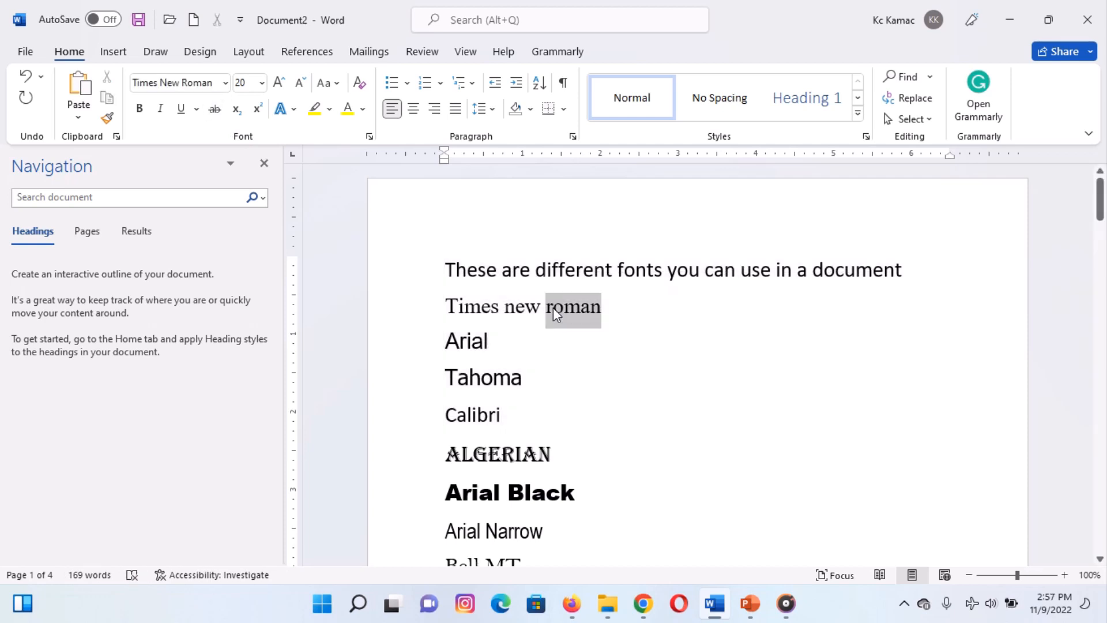
click(235, 110)
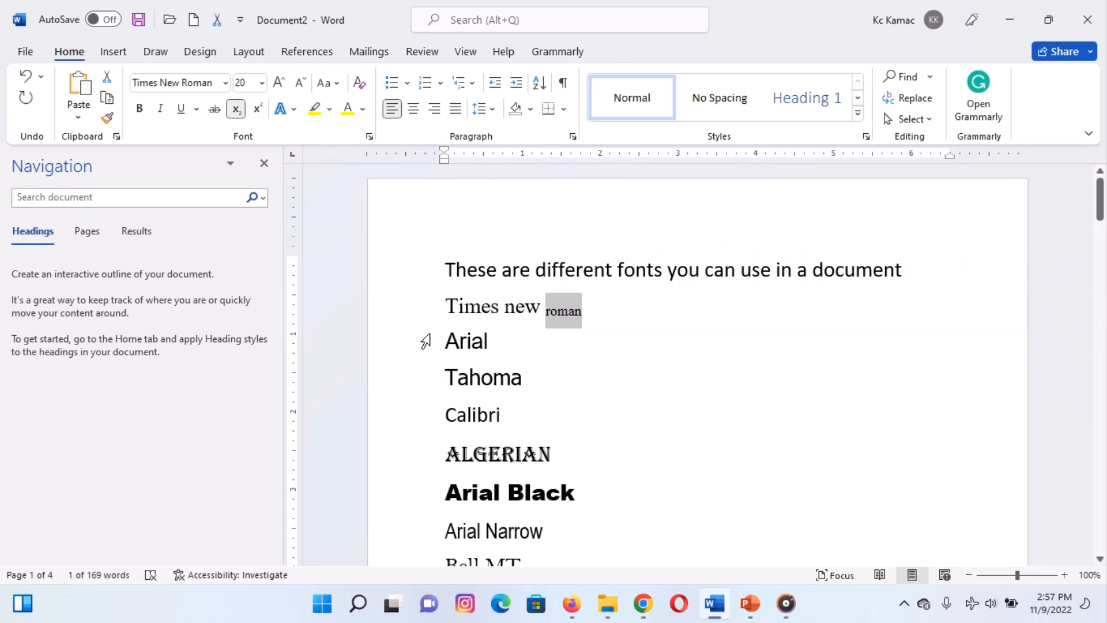
click(516, 310)
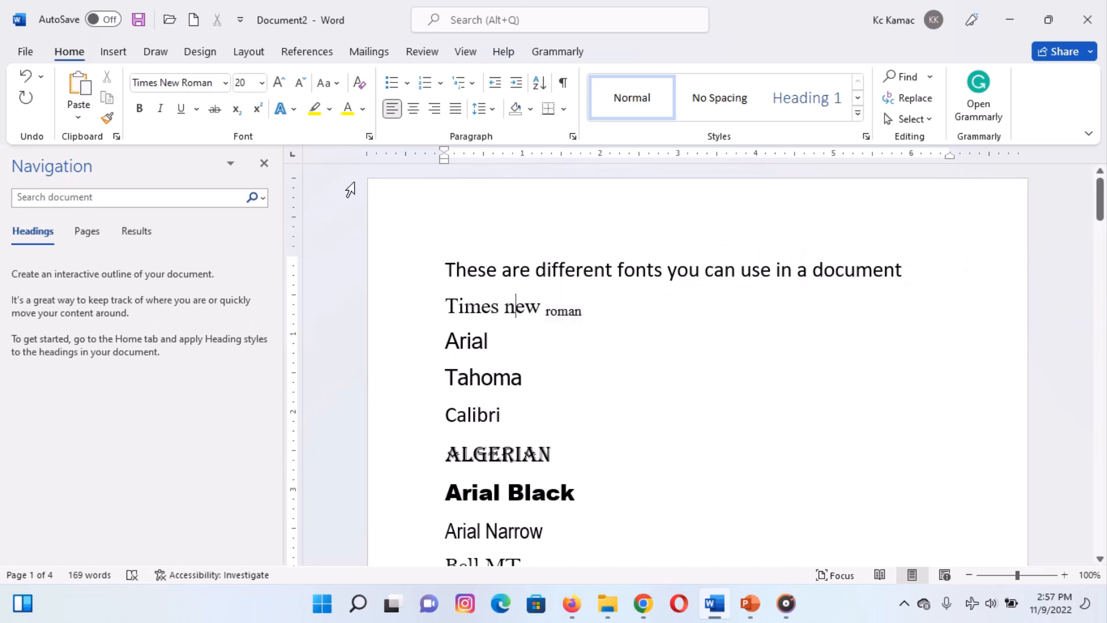
click(259, 113)
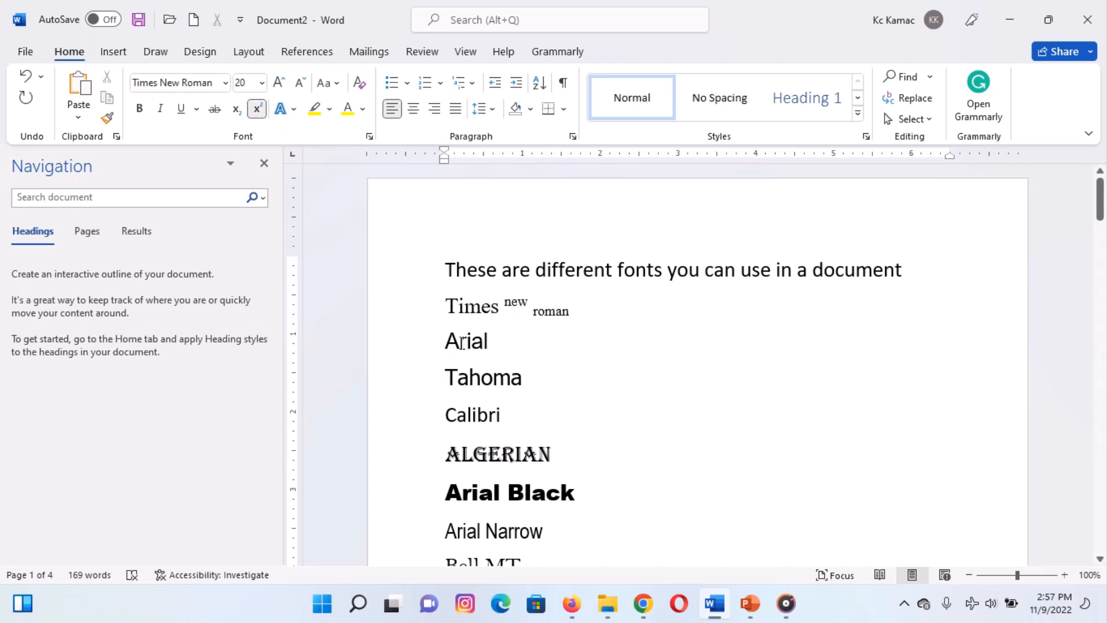
Enlarge the font size of the "Arial" line in increments up to 26 points.
click(413, 348)
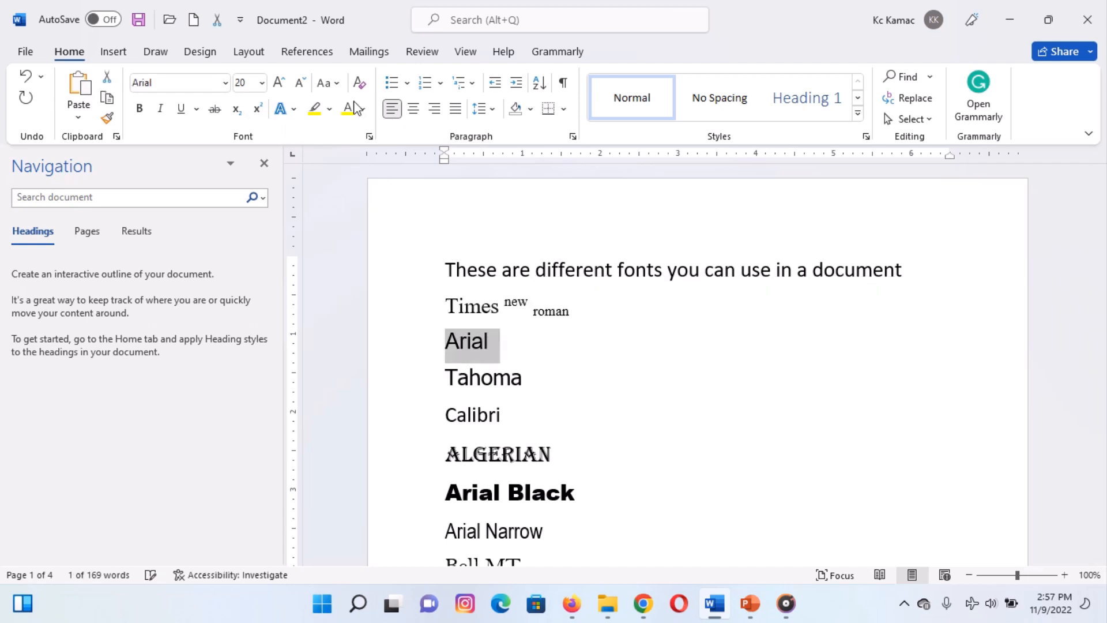
click(279, 85)
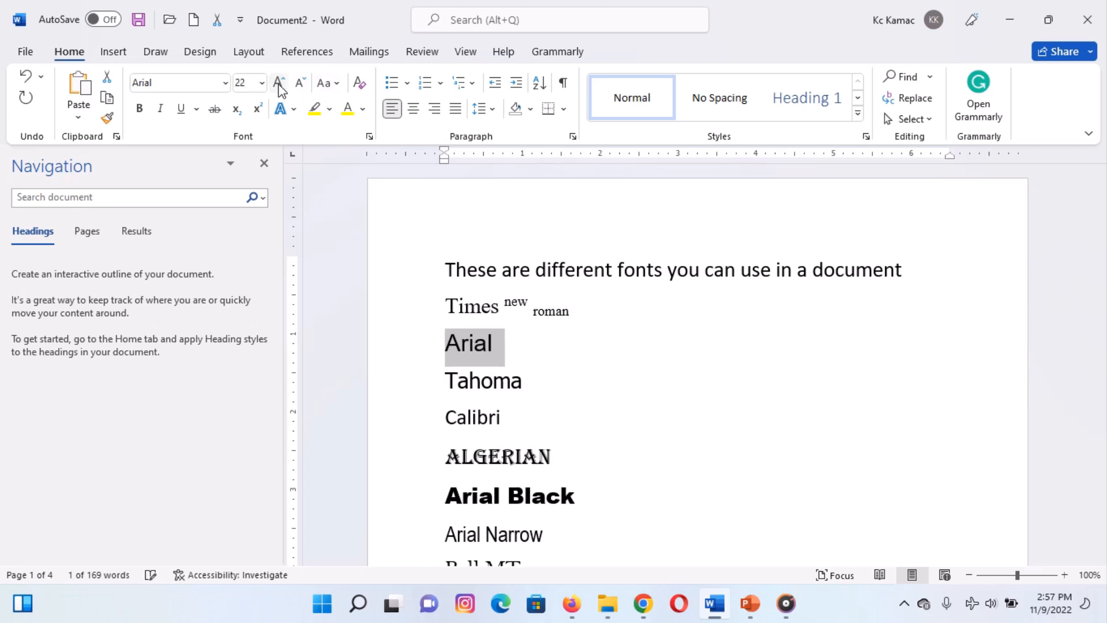
click(280, 86)
click(279, 85)
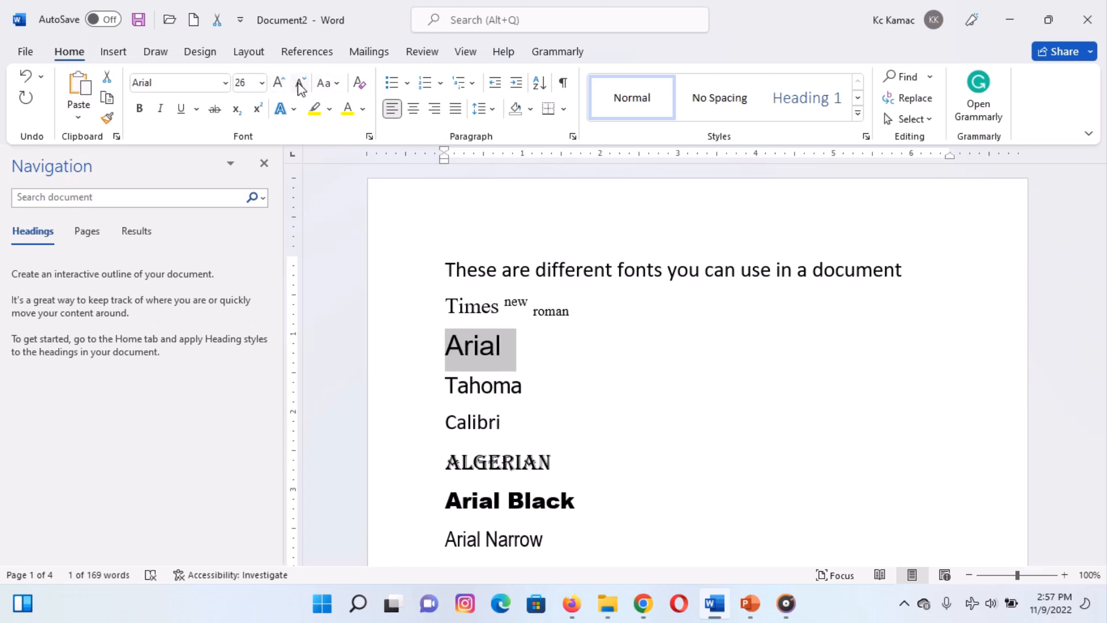
Shrink the font size of the "Arial" line in increments down to 20 points.
click(300, 84)
click(300, 83)
click(299, 84)
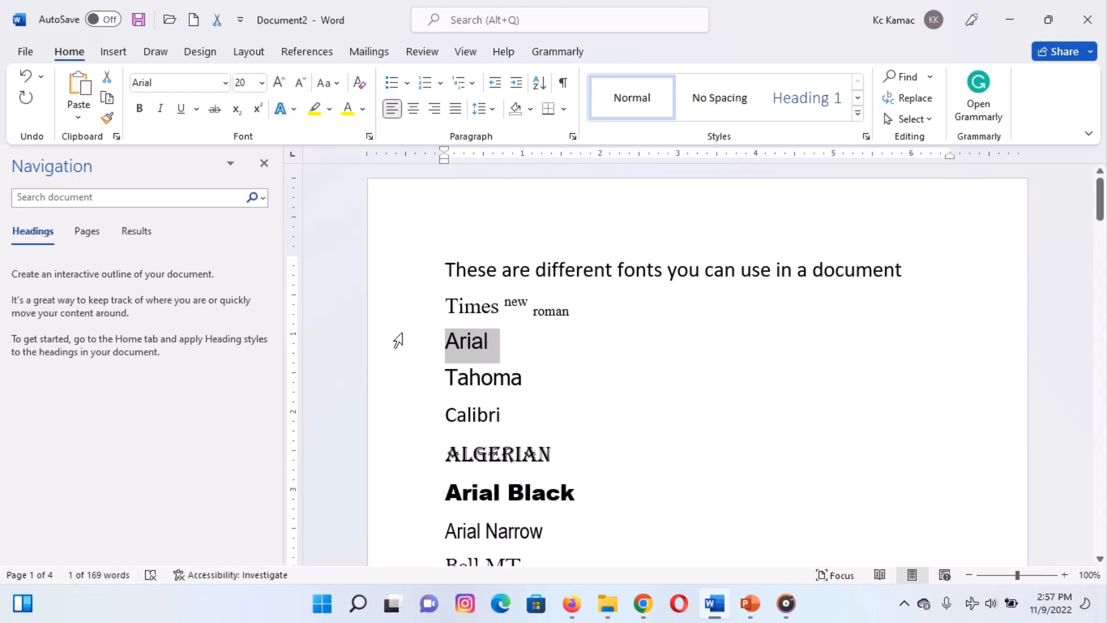
Highlight the "Tahoma" line in turquoise.
click(398, 381)
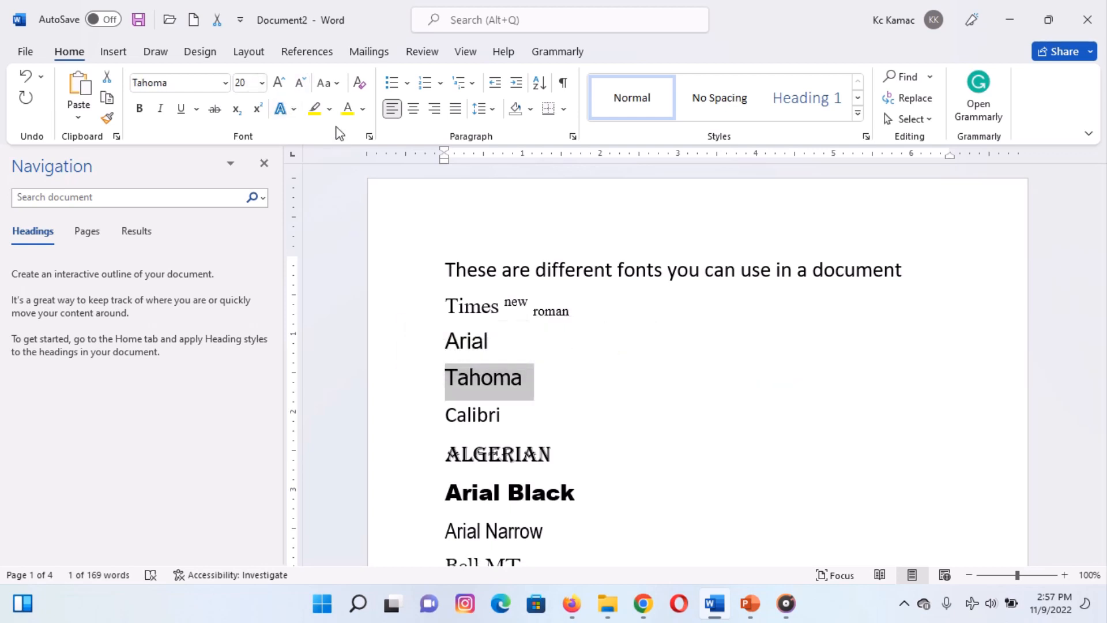
click(330, 110)
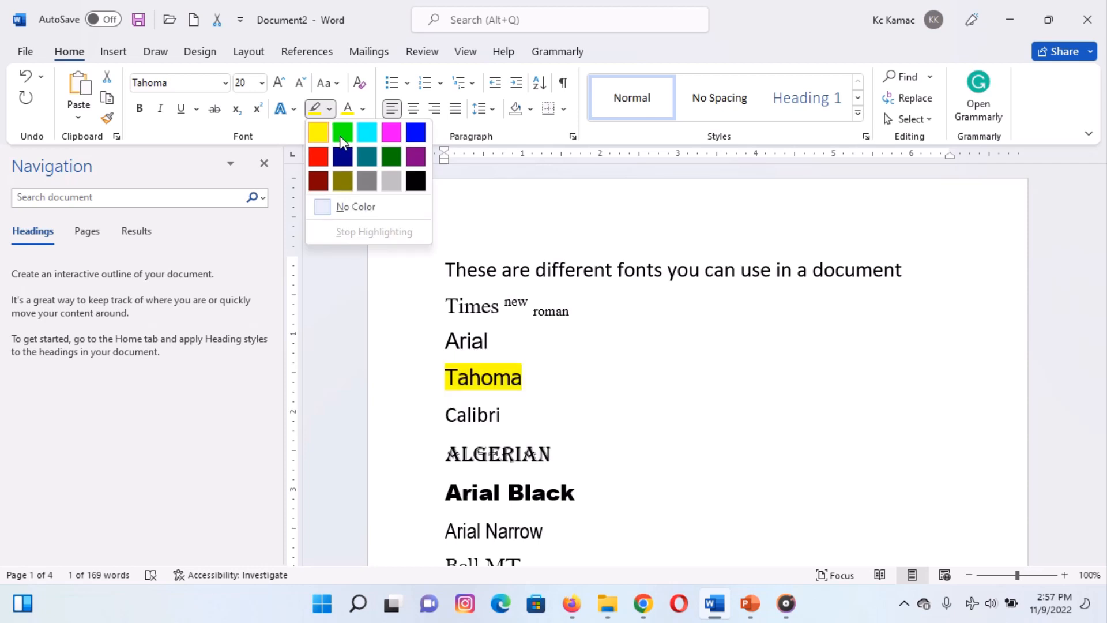
click(364, 135)
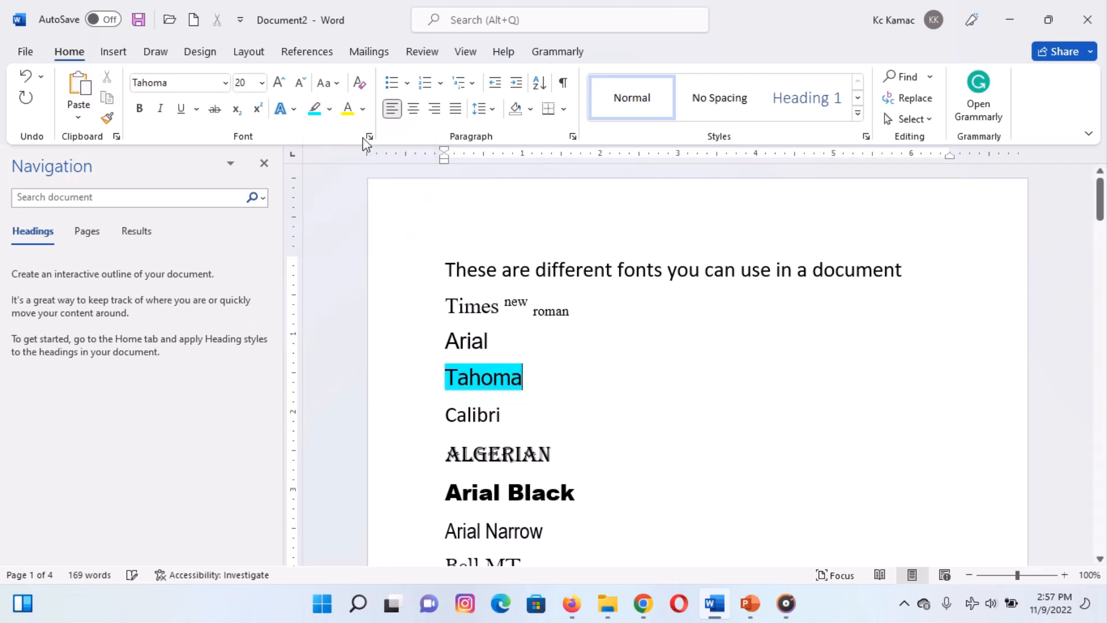
Apply one of the gray gradient variations as the font color of the "Calibri" line.
click(399, 412)
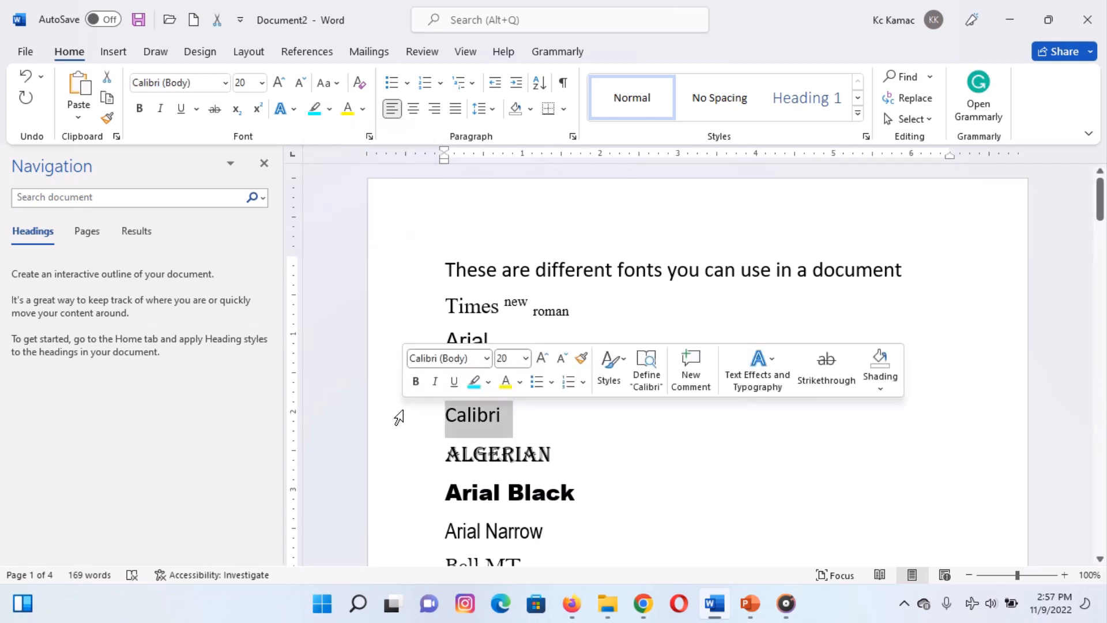
click(365, 112)
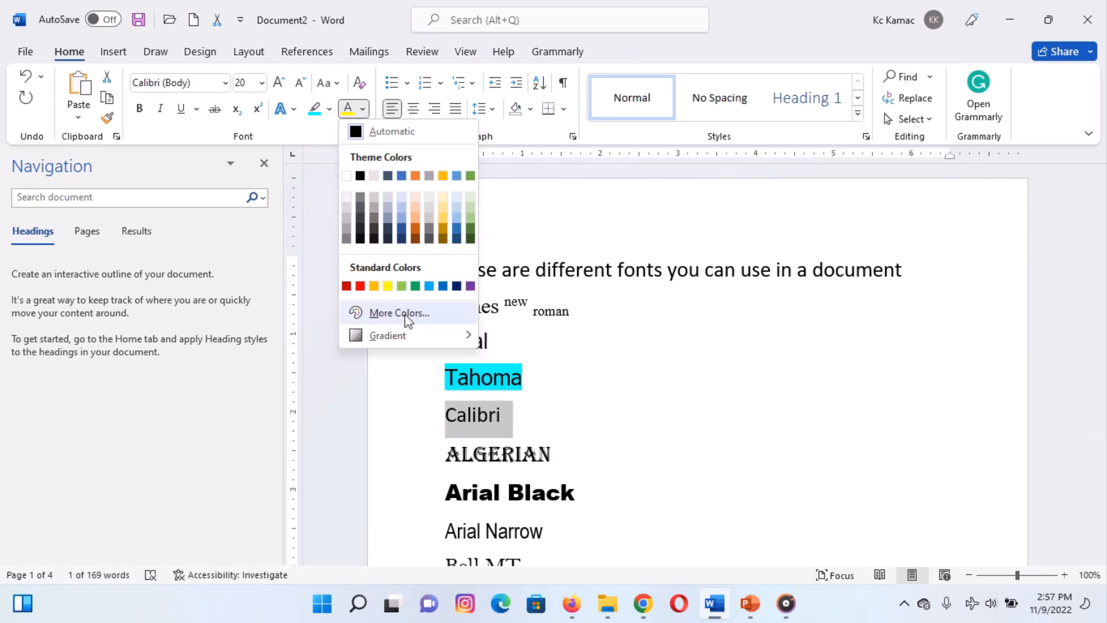
mouse_move(410, 340)
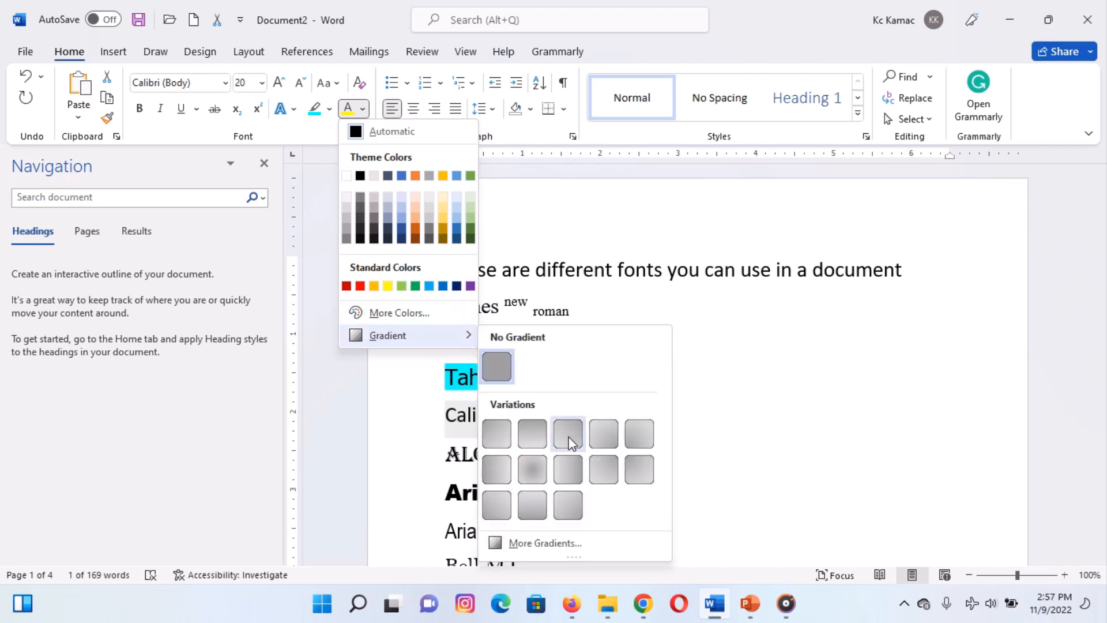
click(568, 466)
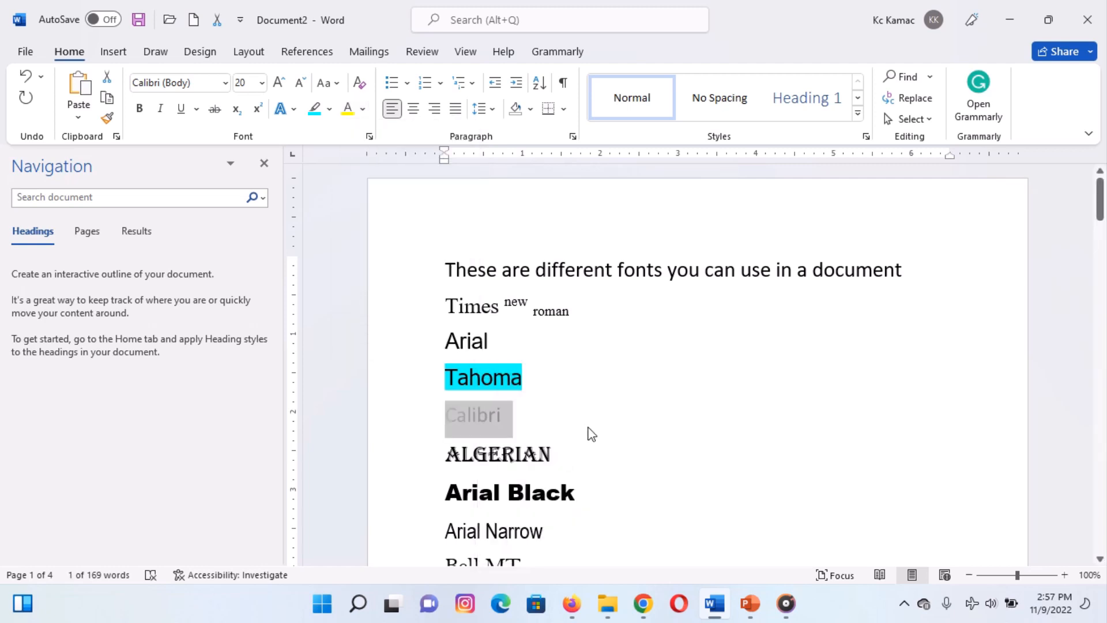
Apply the center inner shadow text effect to the "Algerian" line.
click(420, 458)
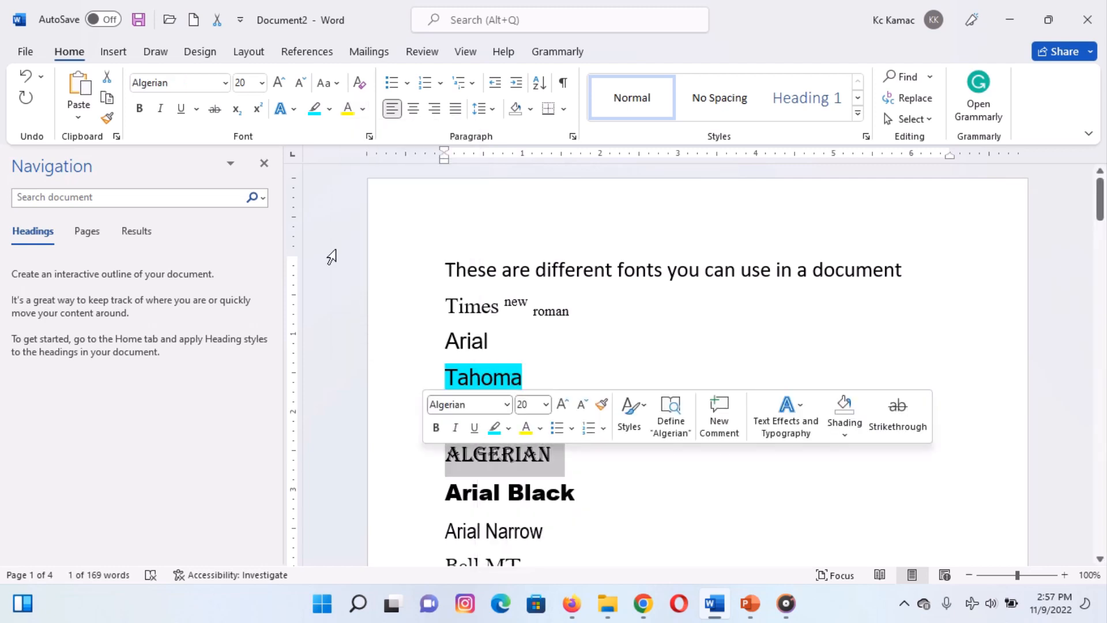
click(293, 109)
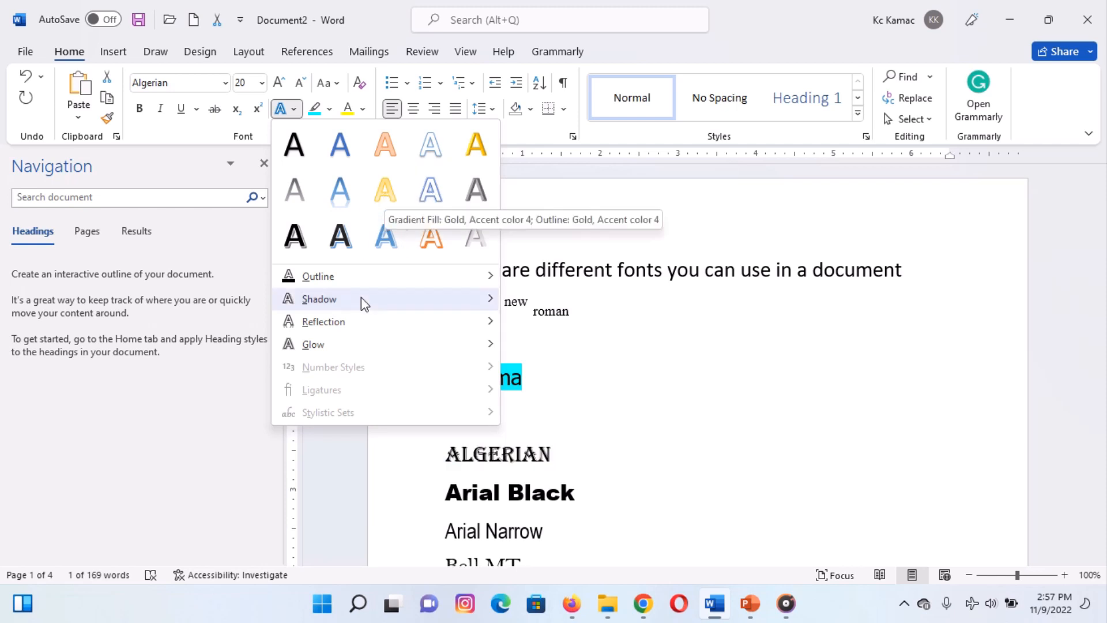
mouse_move(445, 303)
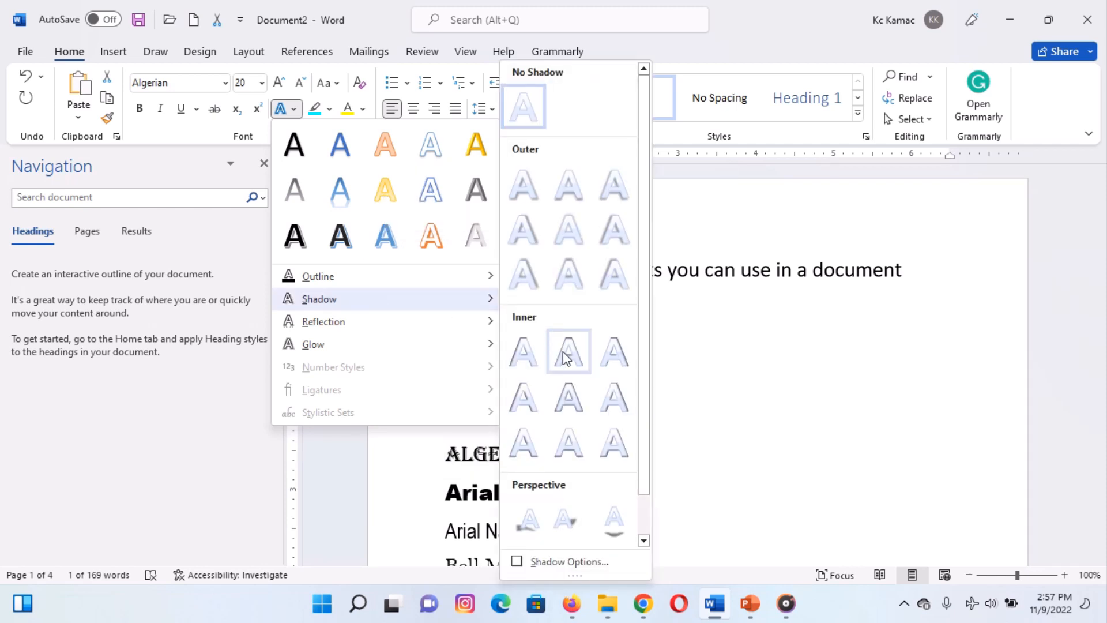
click(567, 404)
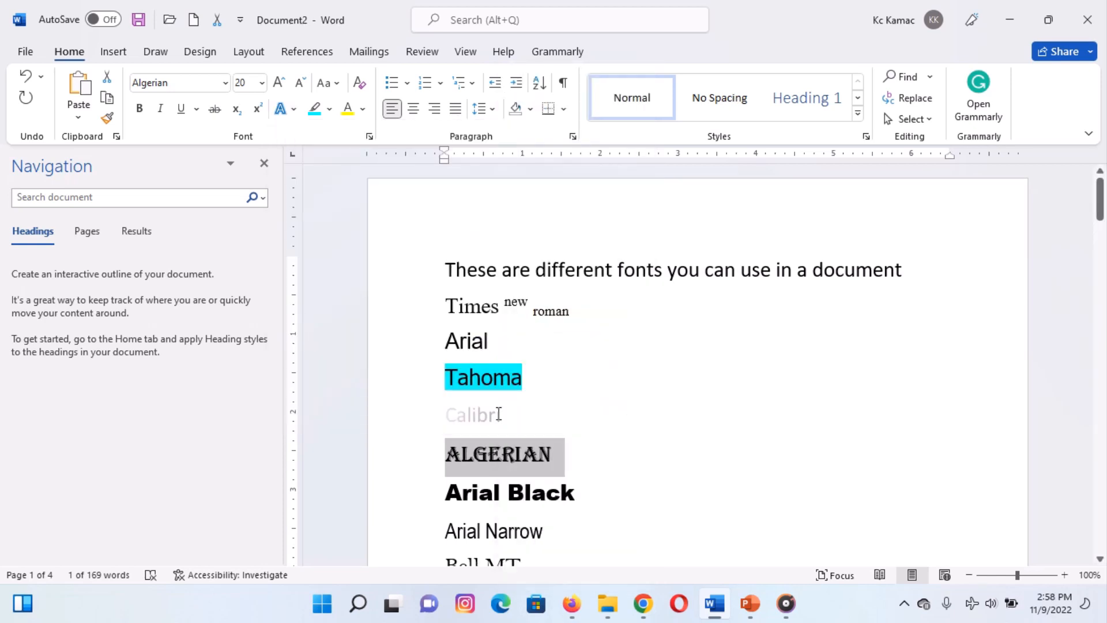
Clear all formatting from the "Calibri" line and the "Algerian" line.
click(415, 415)
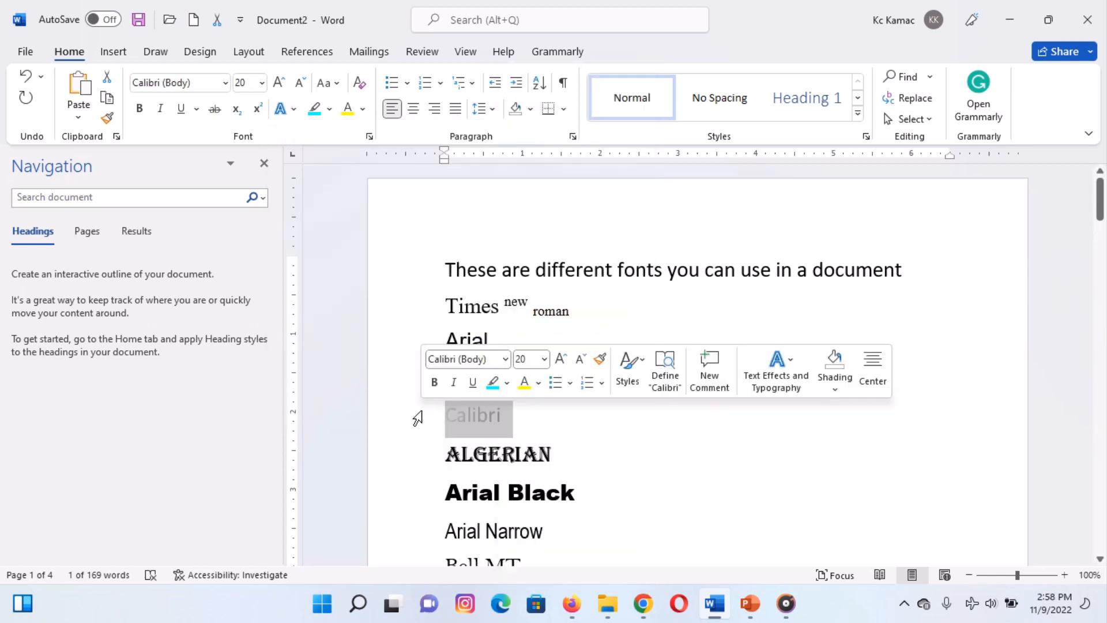
click(359, 85)
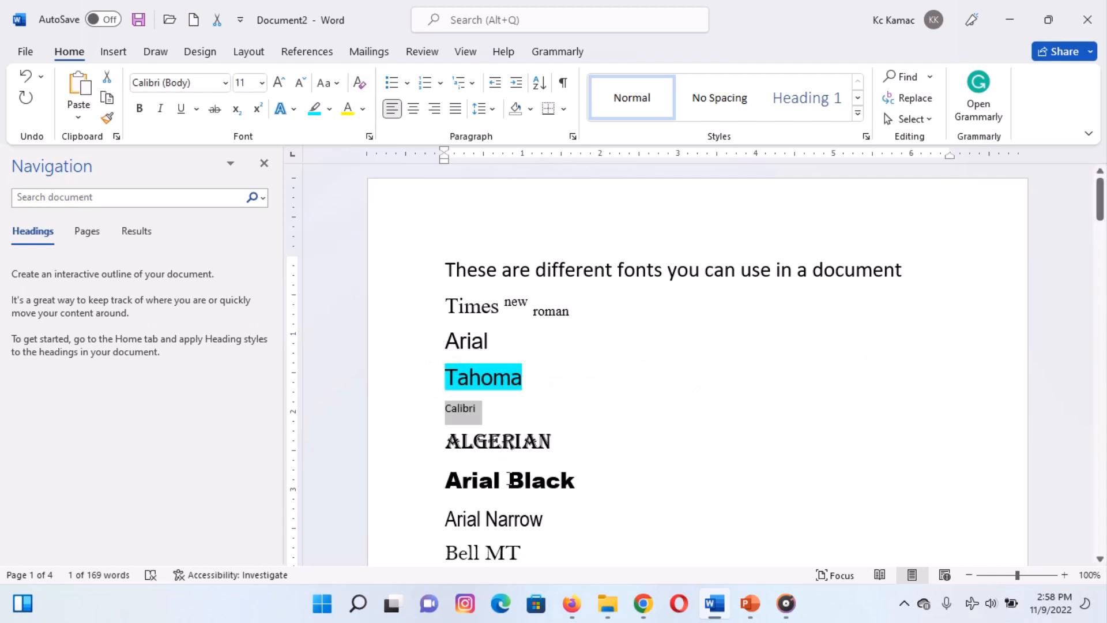
click(411, 447)
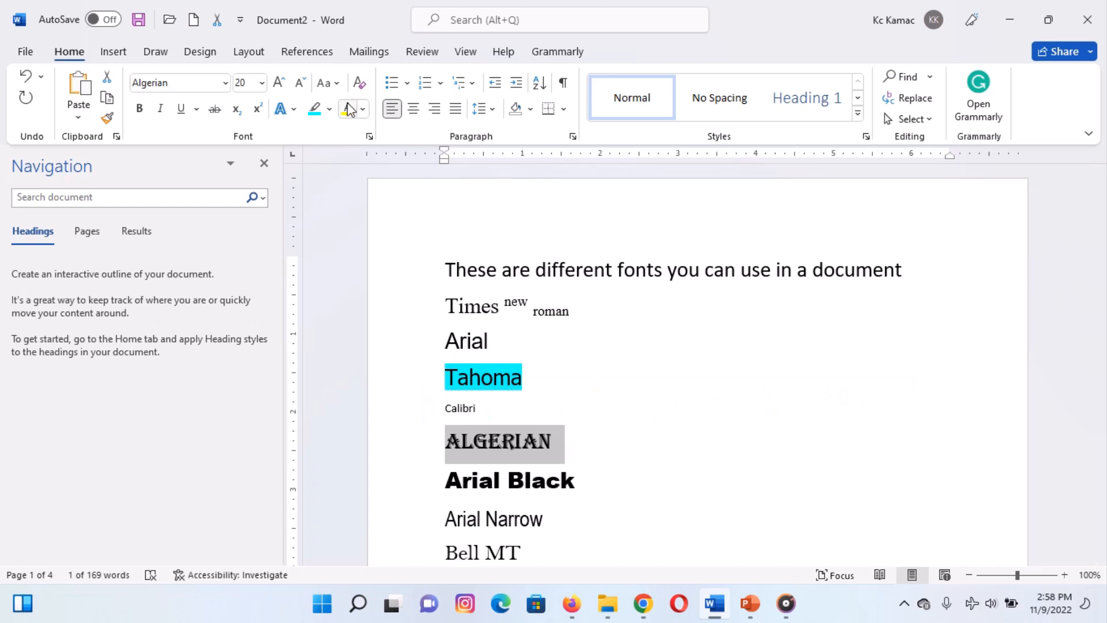
click(358, 84)
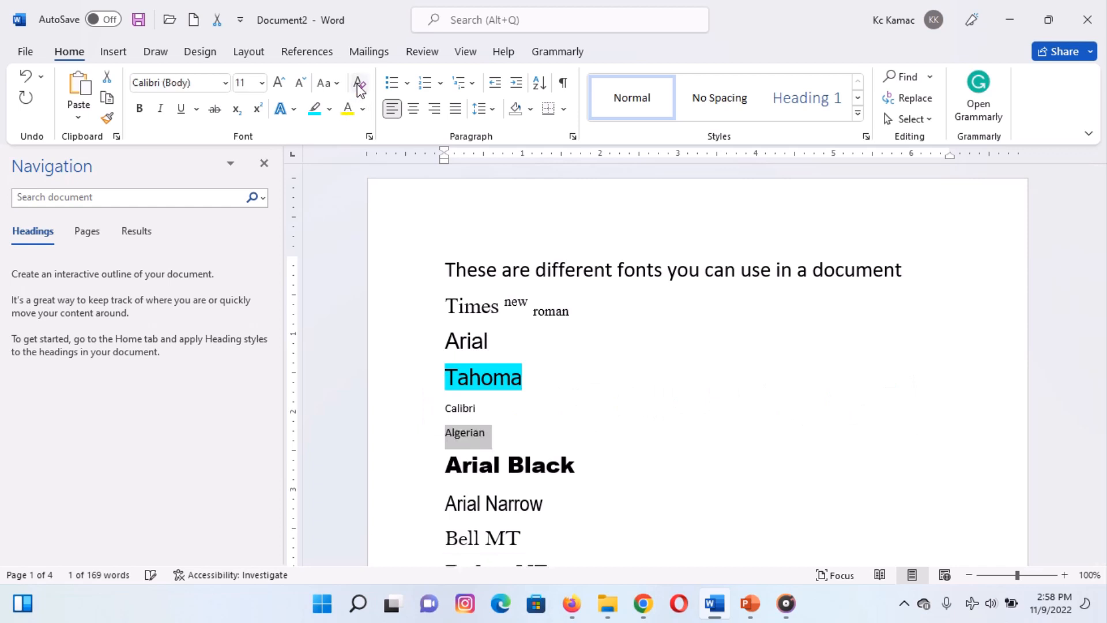
click(572, 420)
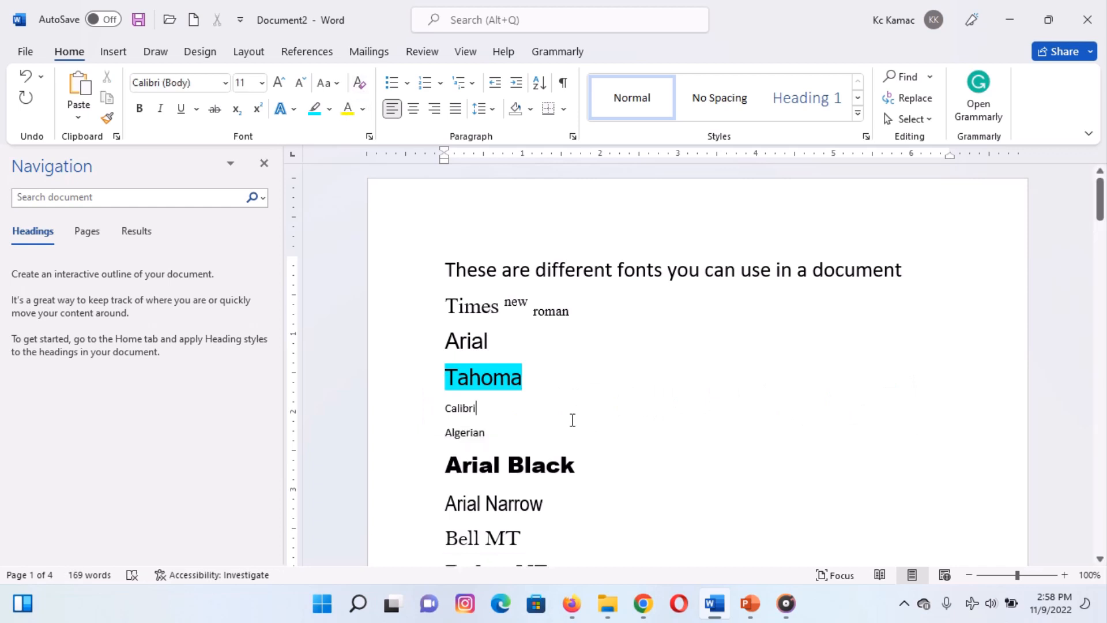
Clear all formatting from the "Times new roman" line, including its superscript and subscript.
click(410, 314)
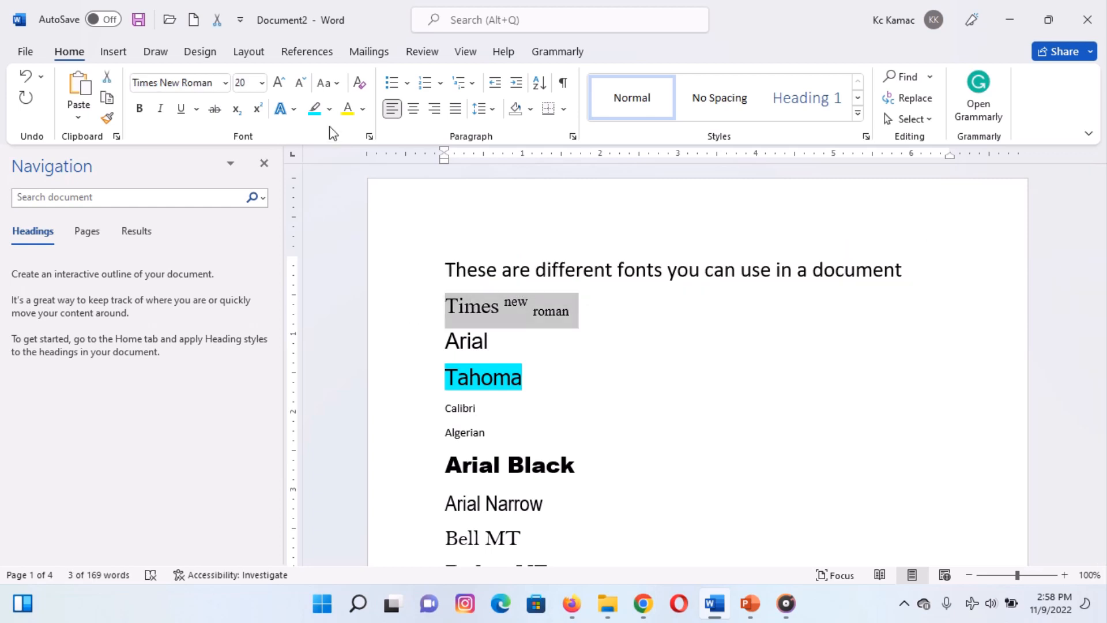
click(358, 83)
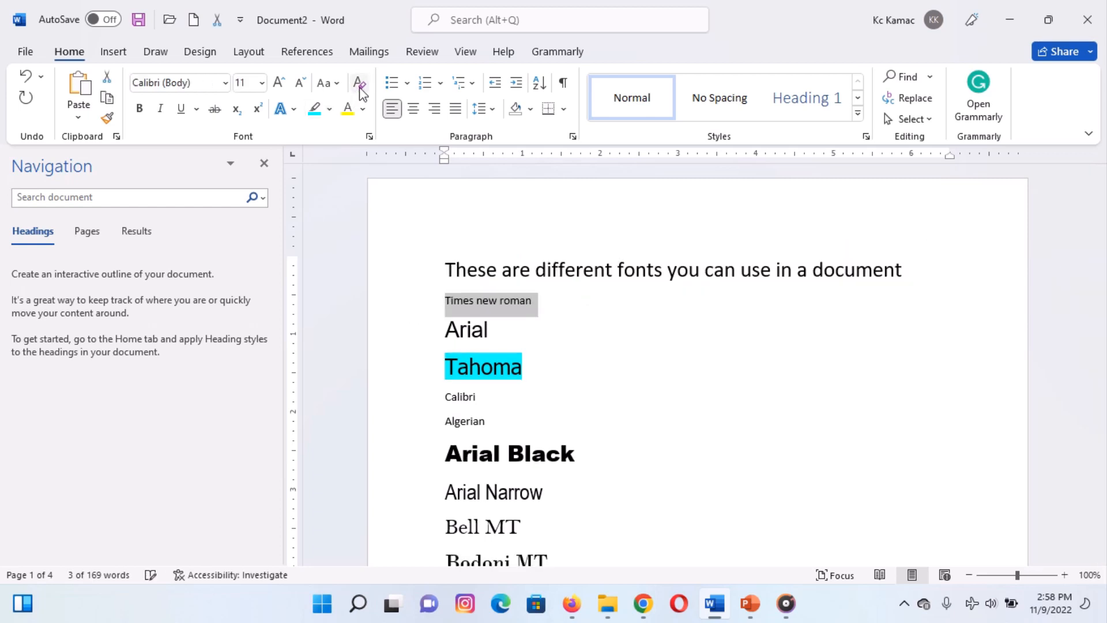
click(529, 321)
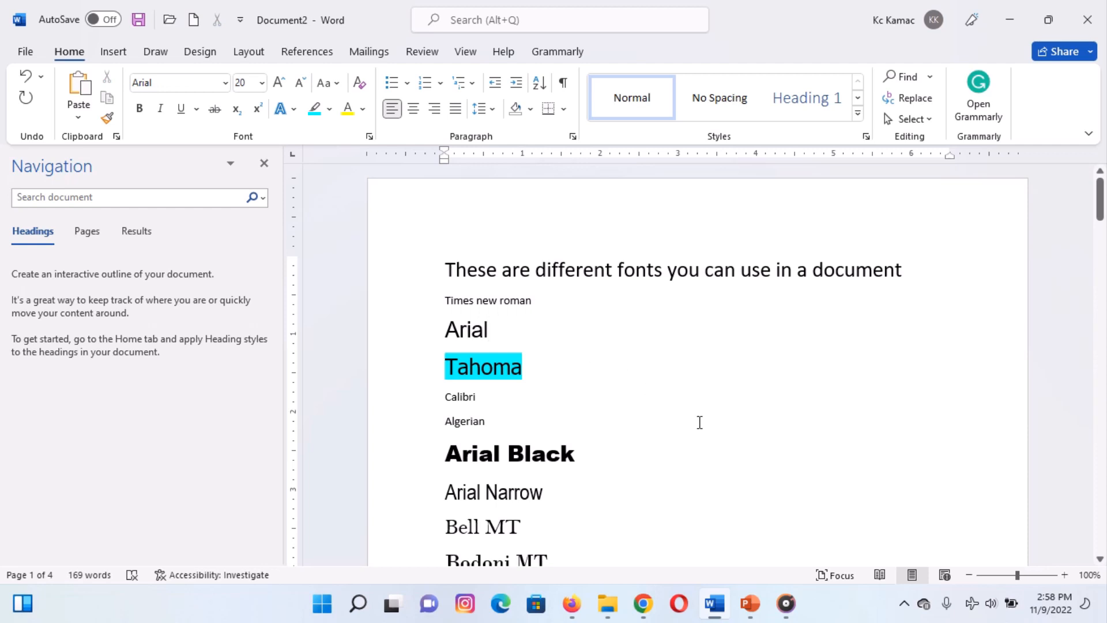
click(621, 499)
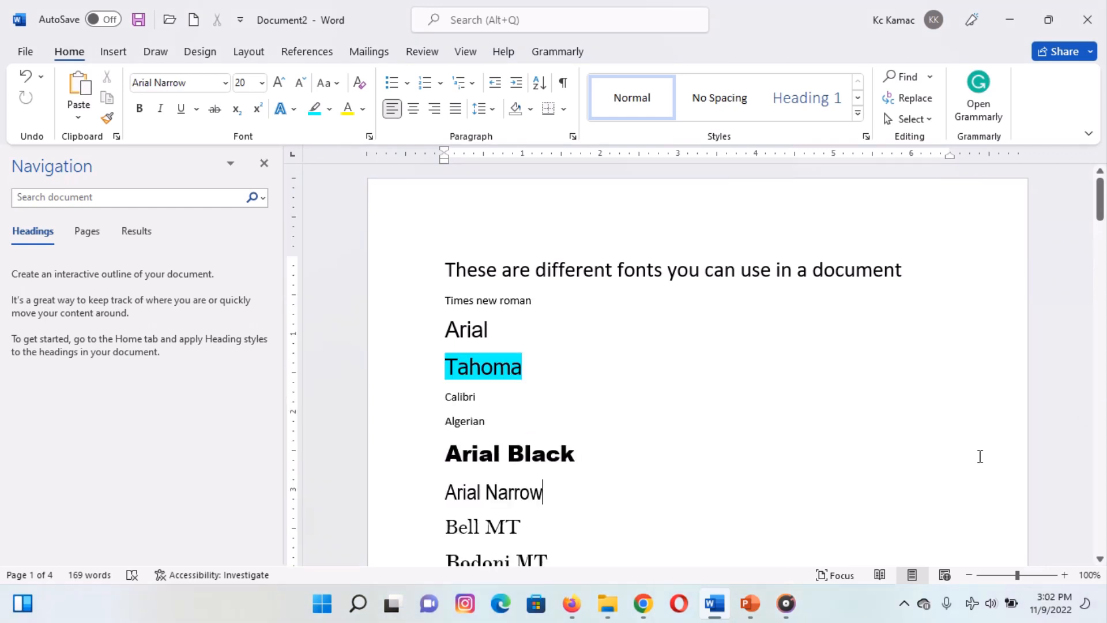
Change the font of all lines from the heading through "Arial Narrow" to Tahoma.
click(897, 440)
drag(396, 274, 391, 494)
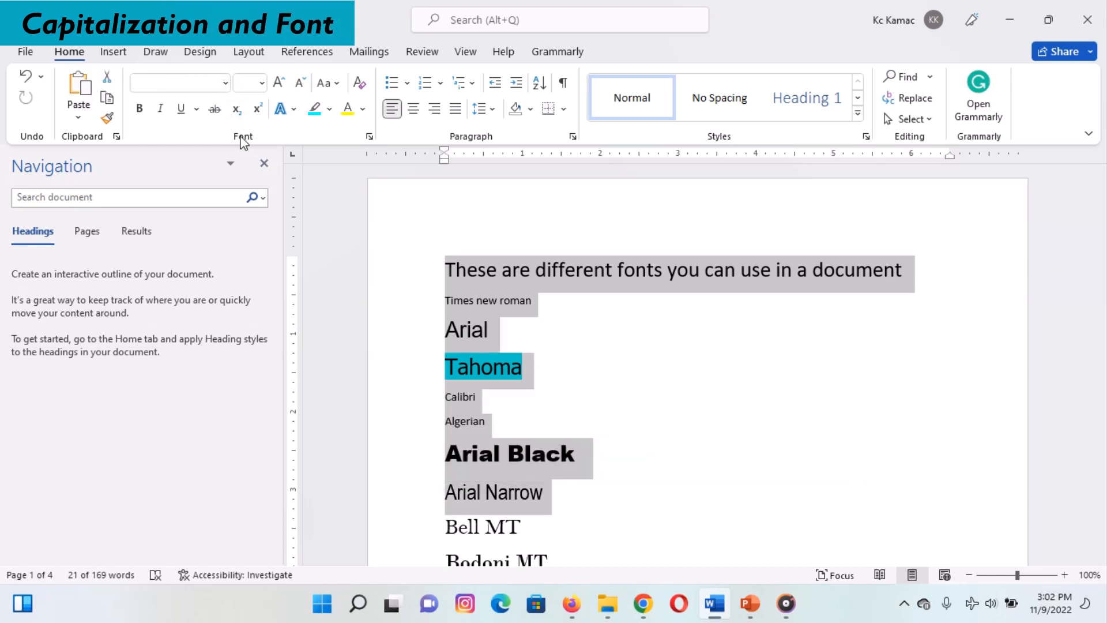
click(225, 84)
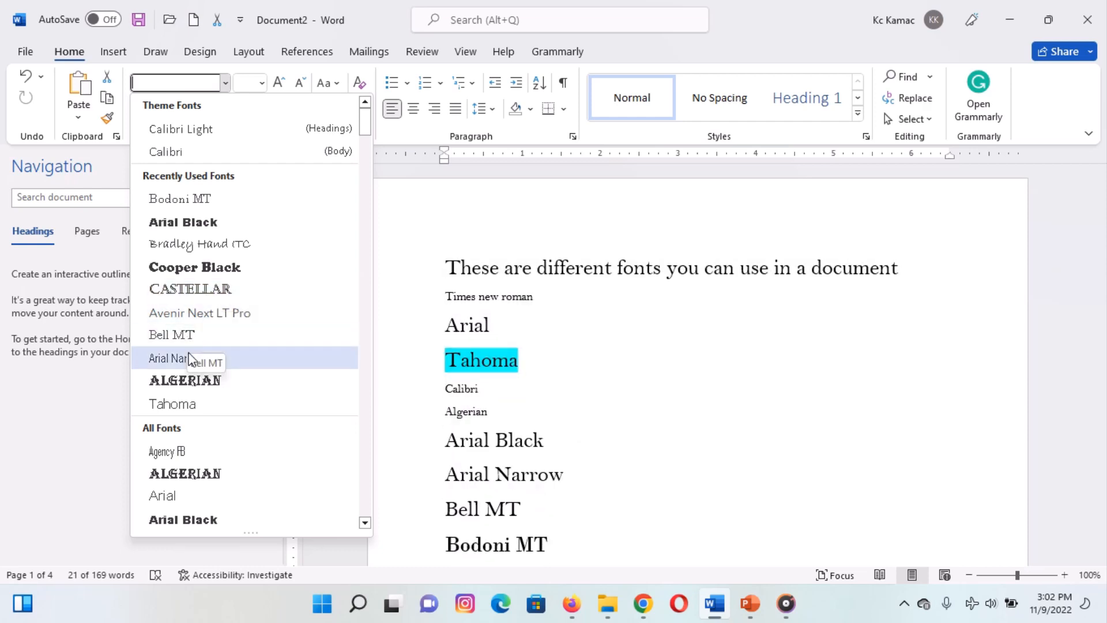
click(185, 402)
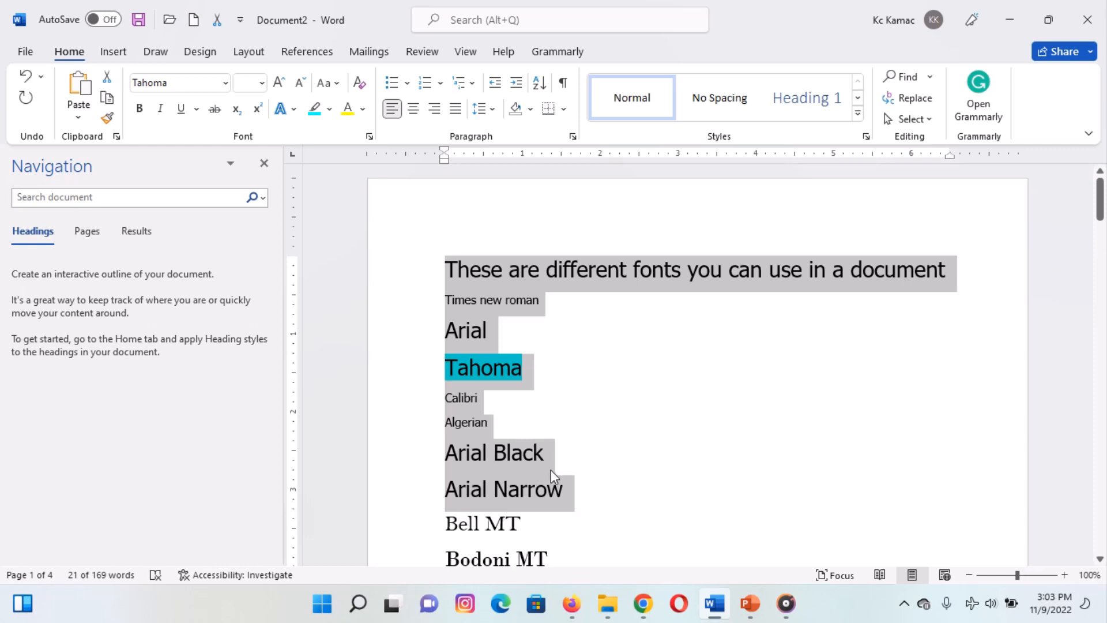
click(225, 85)
click(225, 85)
click(475, 321)
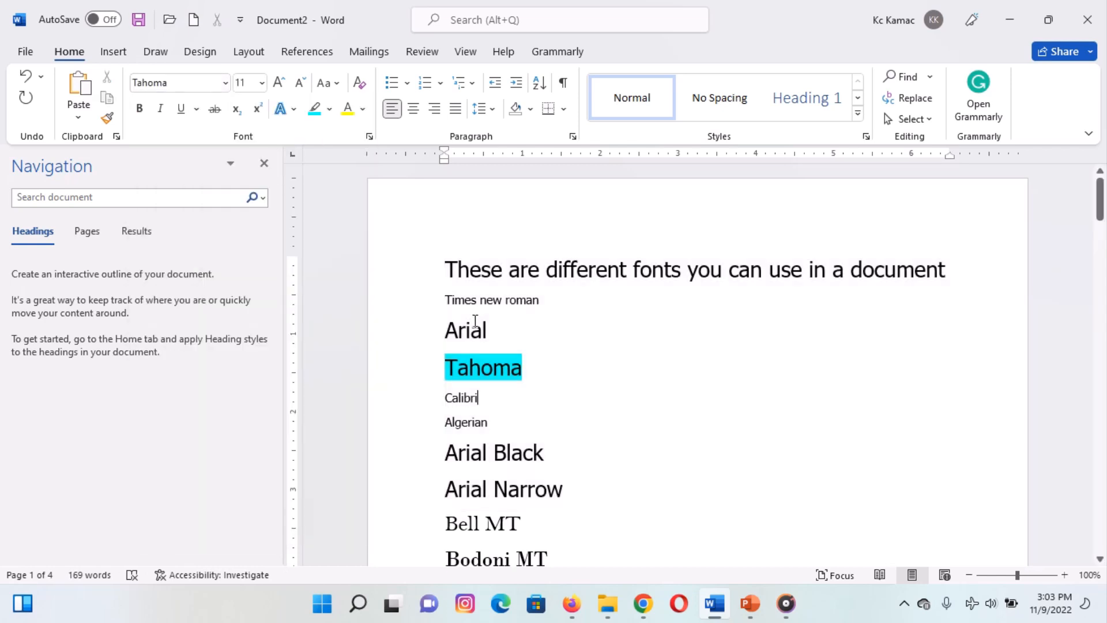
Capitalize each word of the "Times new roman", "Calibri", "Algerian", "Arial Black" and "Arial Narrow" lines, selected together.
click(411, 309)
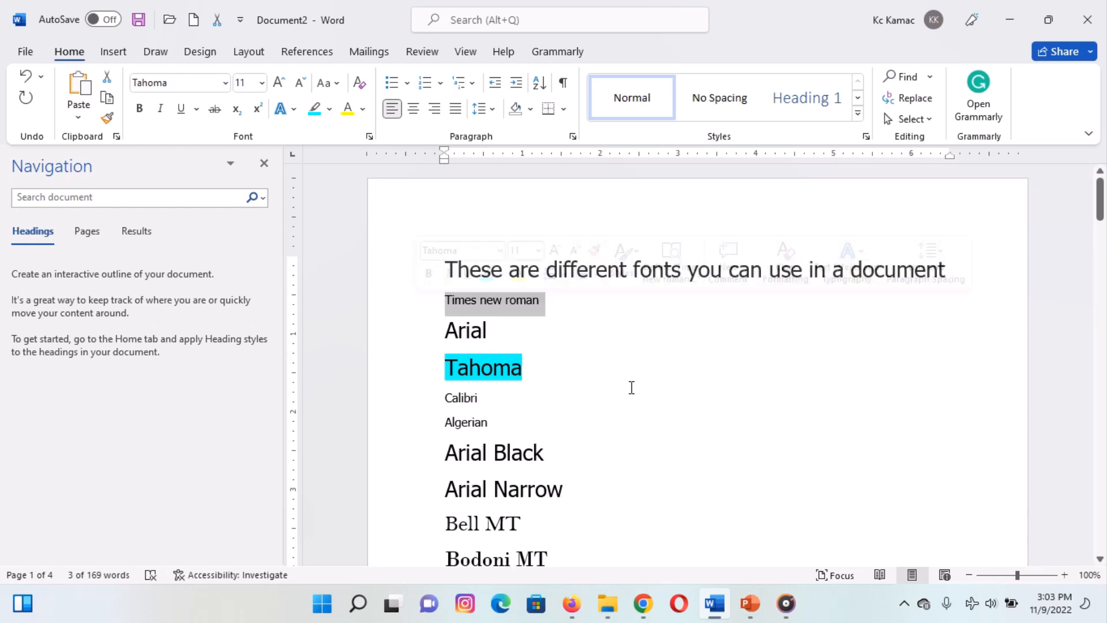
ctrl+click(393, 427)
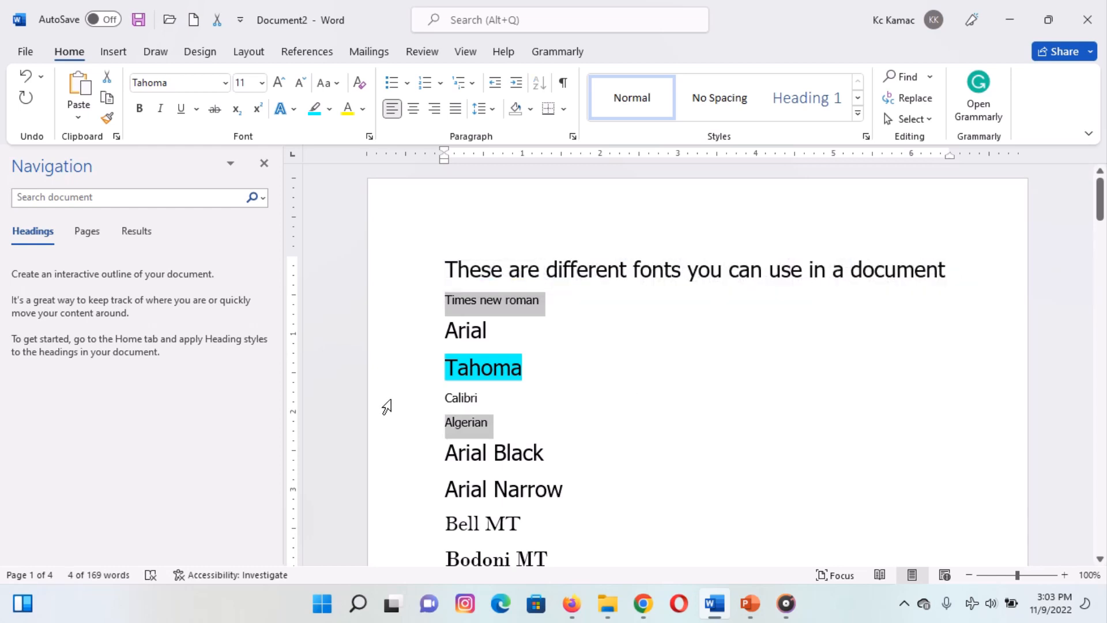
ctrl+click(387, 404)
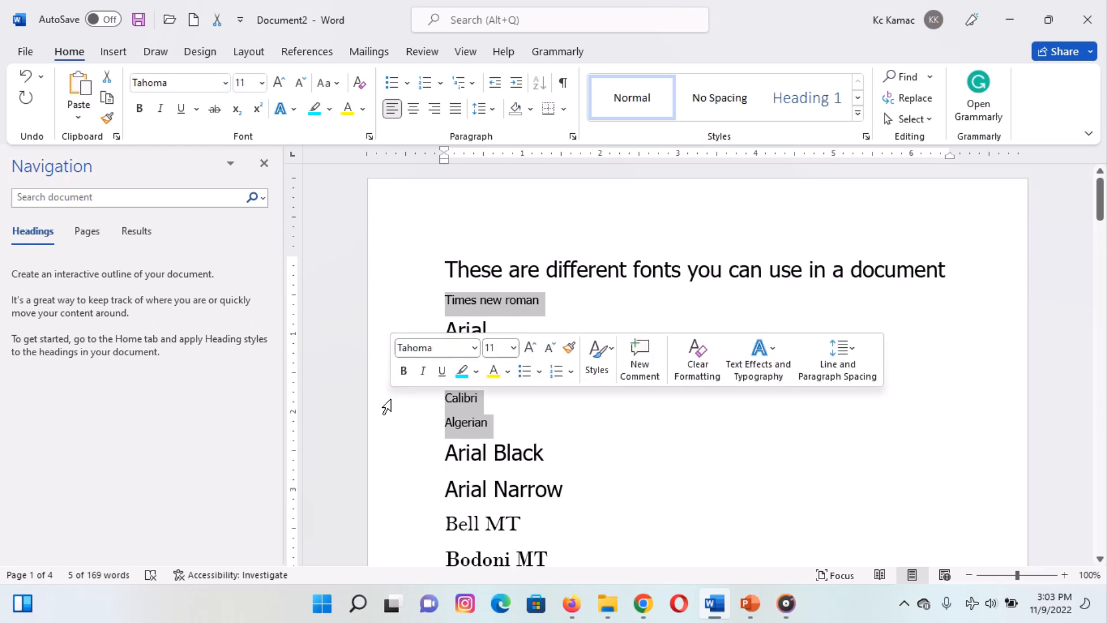
ctrl+click(390, 462)
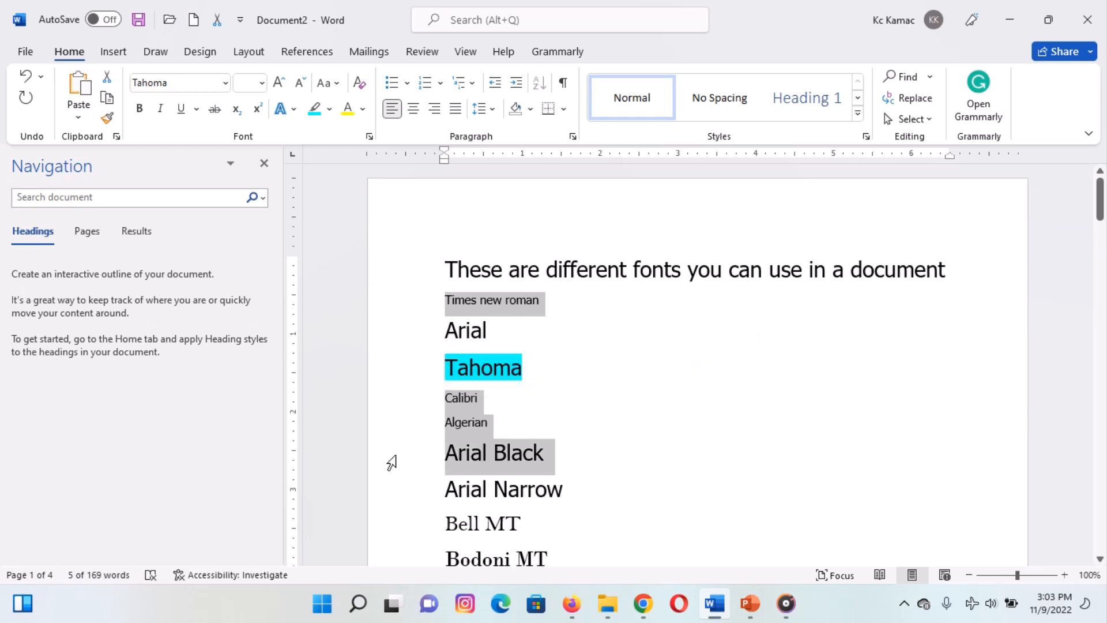
ctrl+click(392, 497)
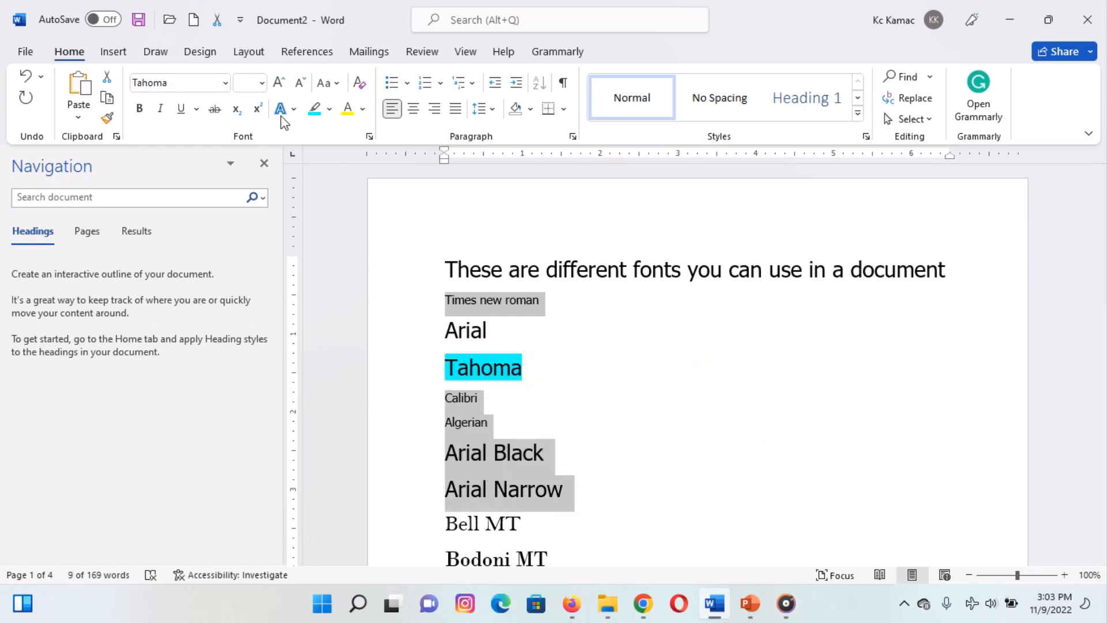
click(338, 84)
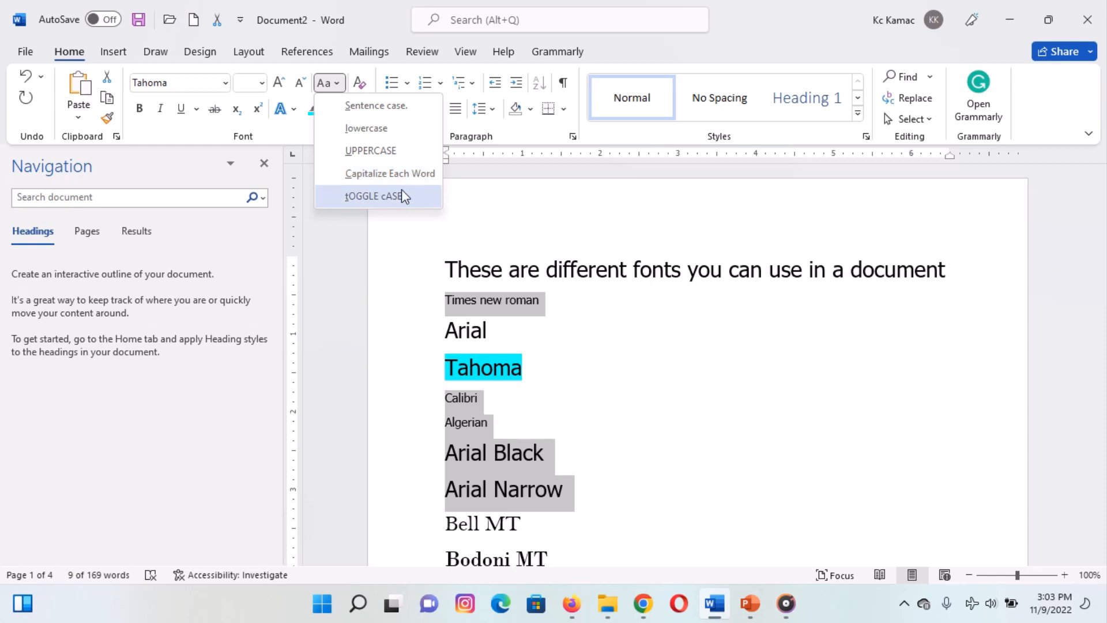
click(379, 174)
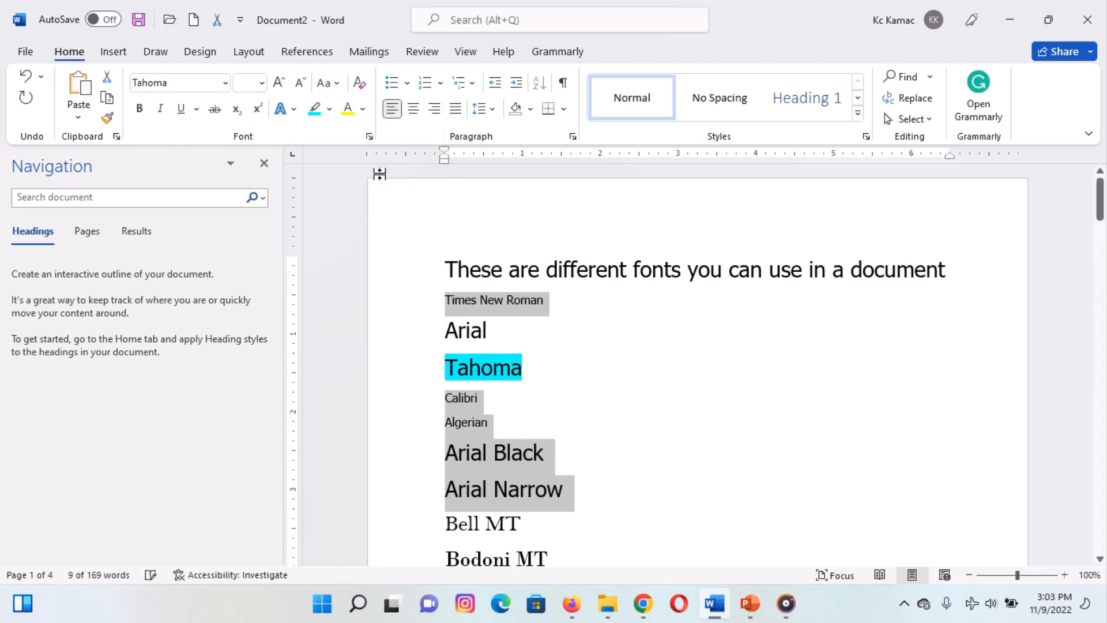
Change the case of the five selected lines to UPPERCASE and finally to lowercase.
click(336, 82)
click(351, 151)
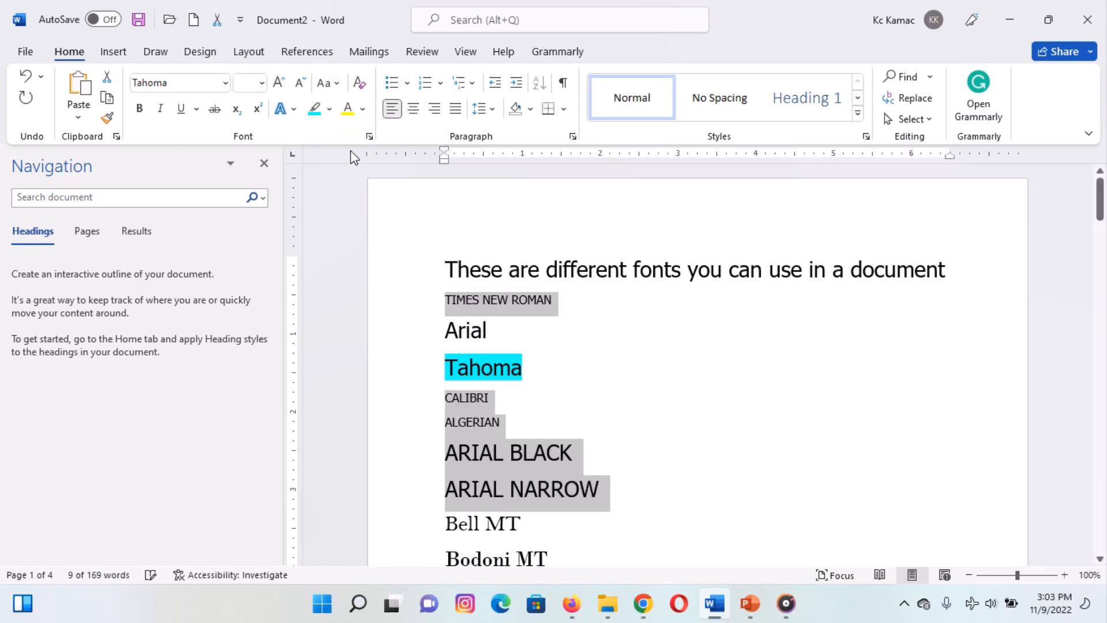
click(335, 84)
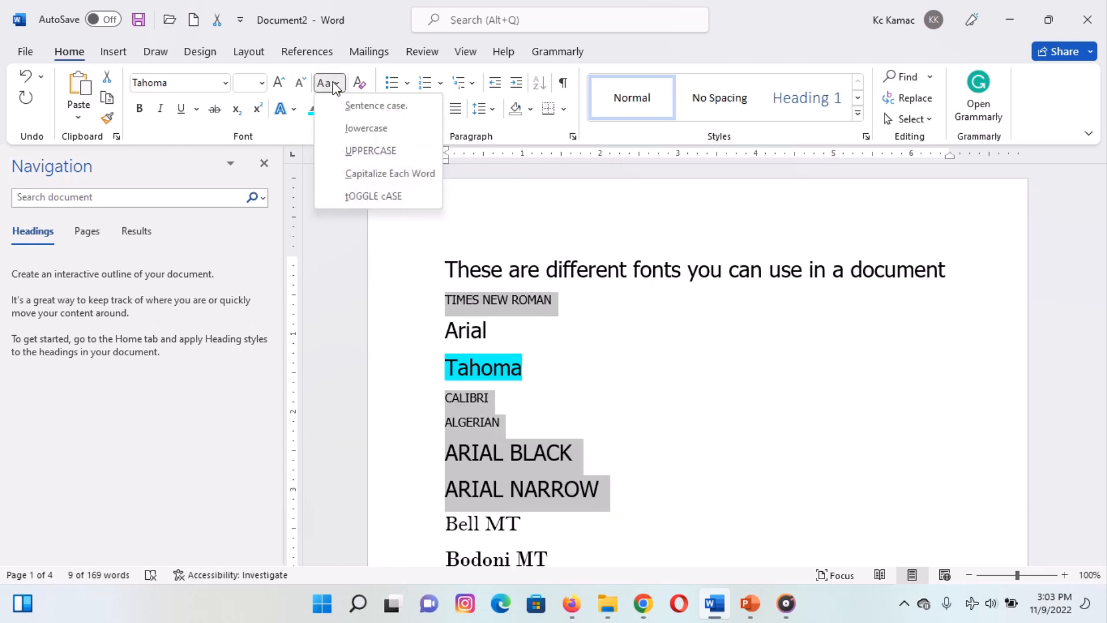
click(349, 129)
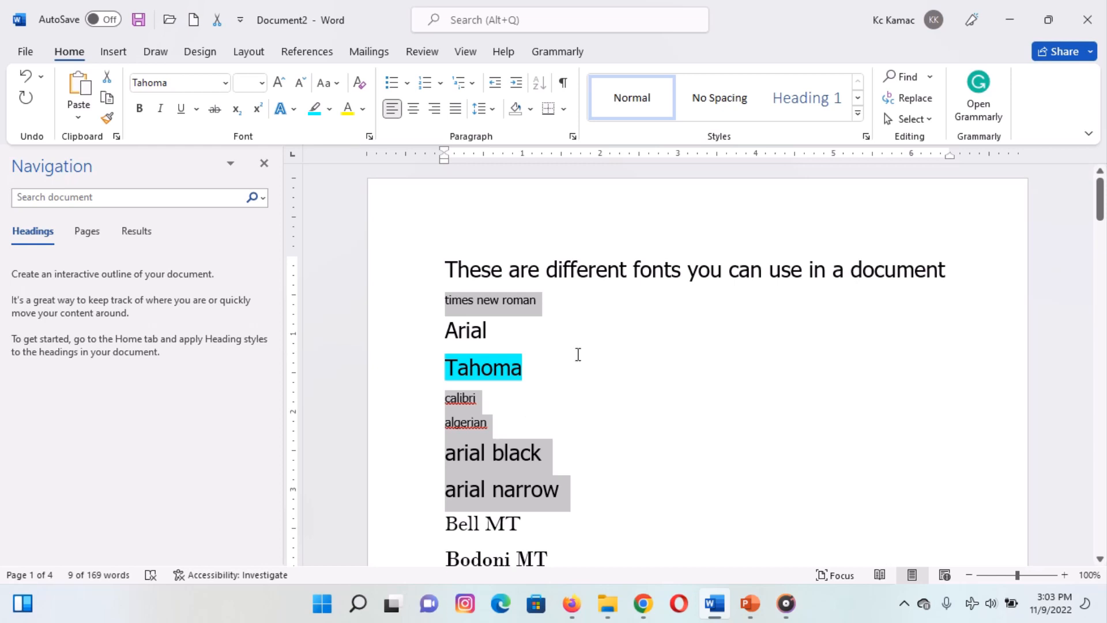
Review the advanced and basic settings in the Font dialog without changing anything.
click(370, 138)
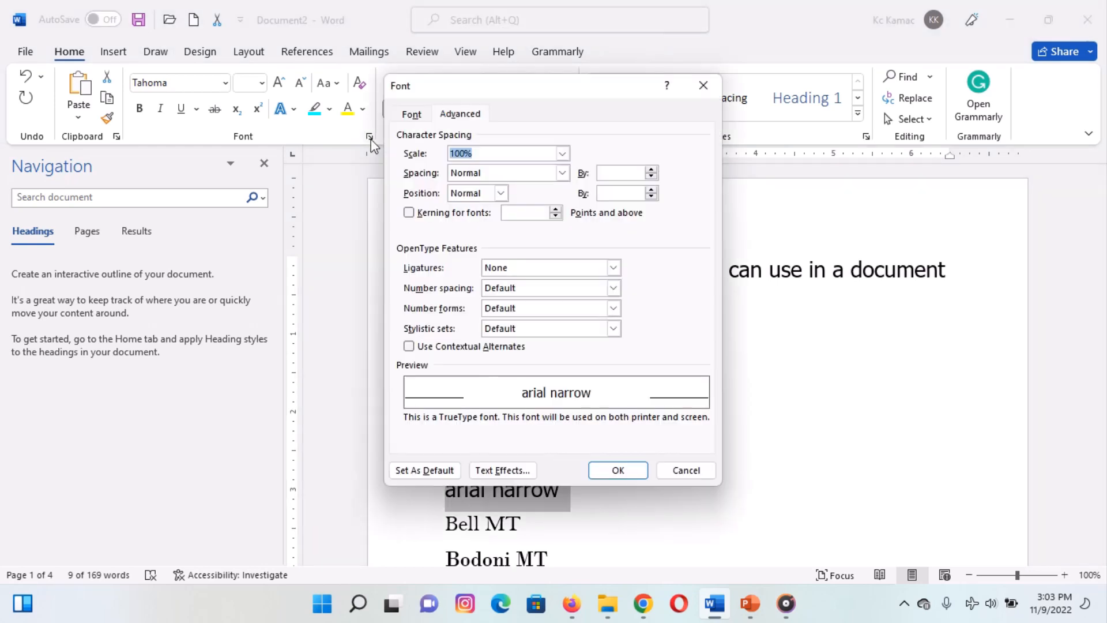
click(412, 115)
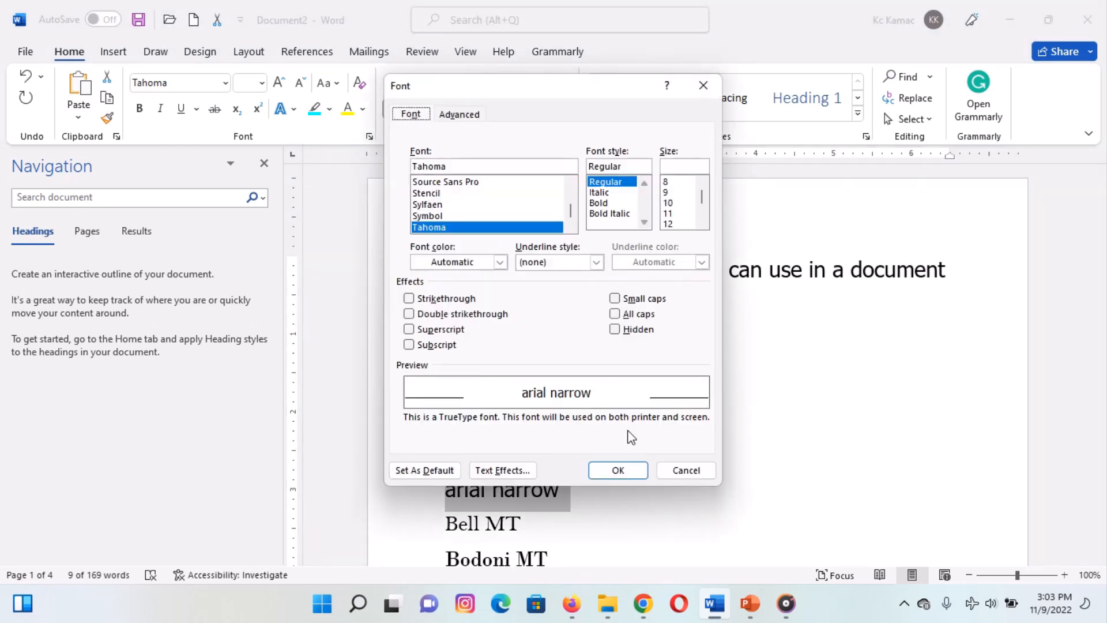
click(683, 470)
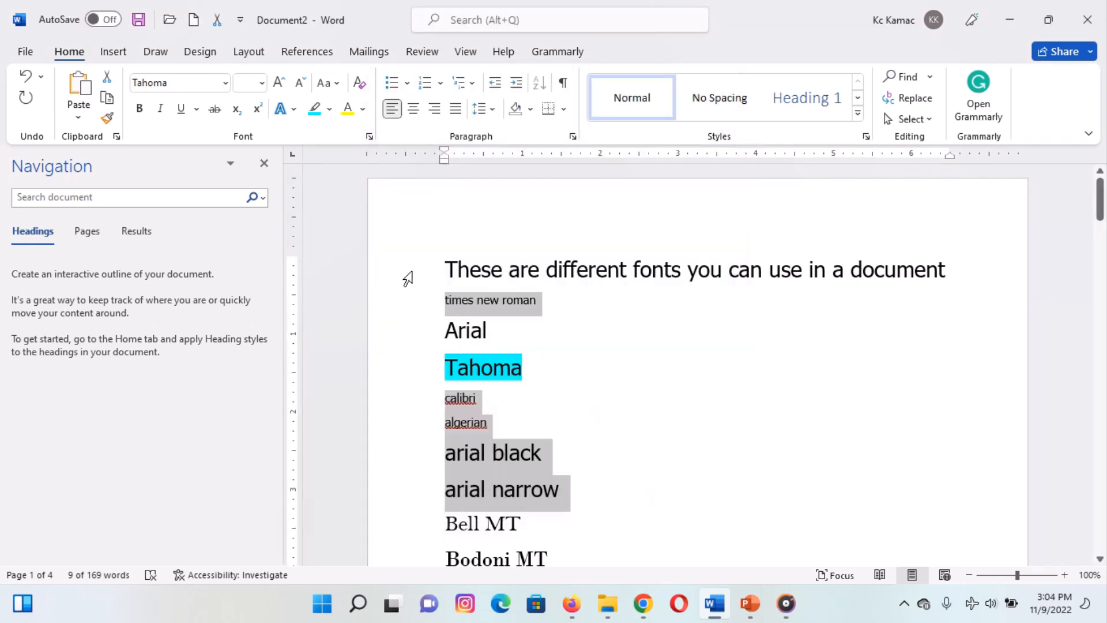
Set the lines from the heading through "Bell MT" to Arial Black, Bold Italic, size 20 in the Font dialog.
drag(408, 278, 413, 529)
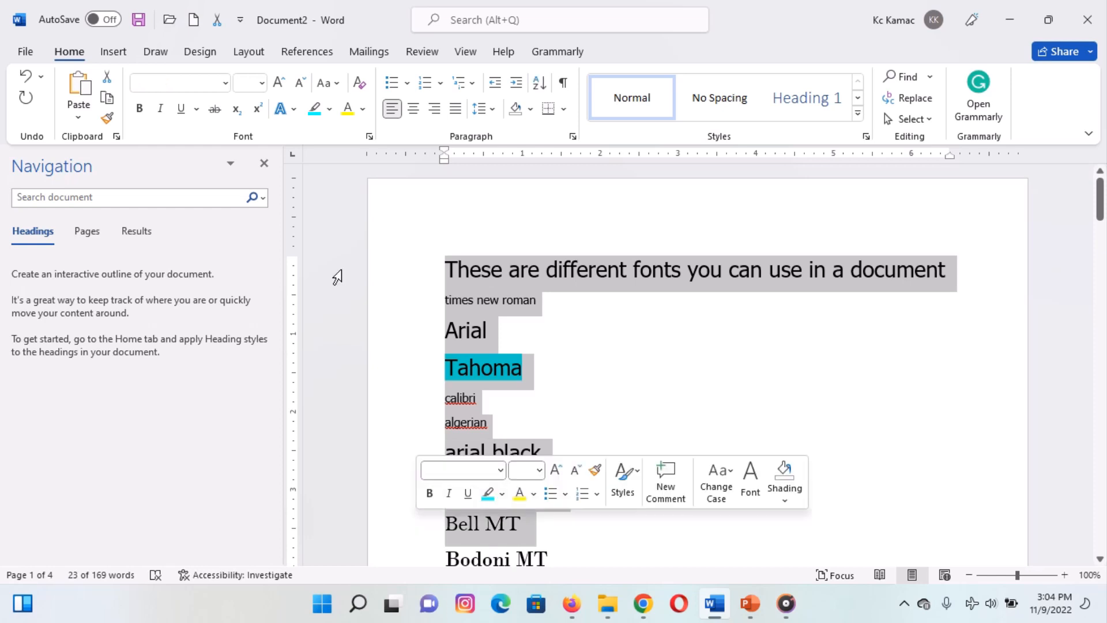
click(369, 137)
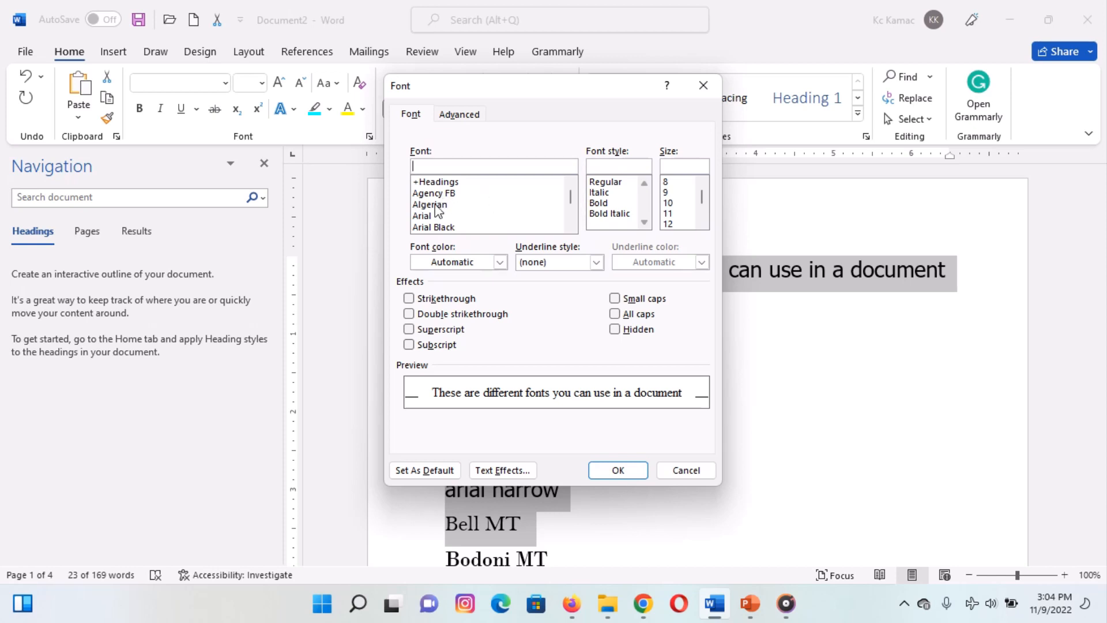
click(434, 207)
click(434, 217)
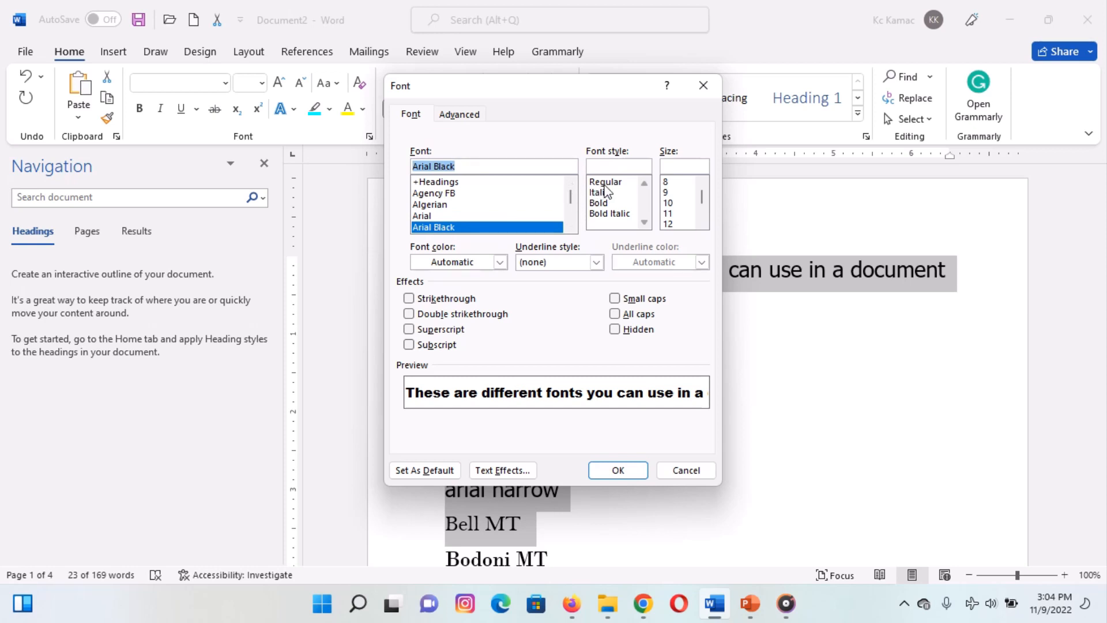
click(602, 182)
click(600, 202)
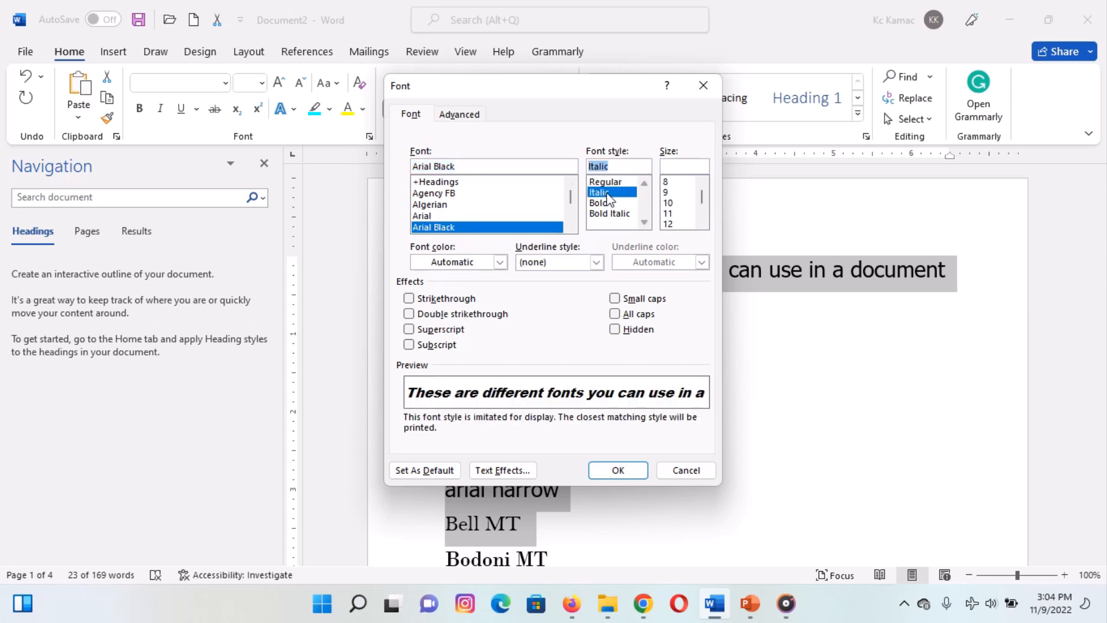
click(702, 224)
click(702, 223)
click(701, 224)
click(701, 224)
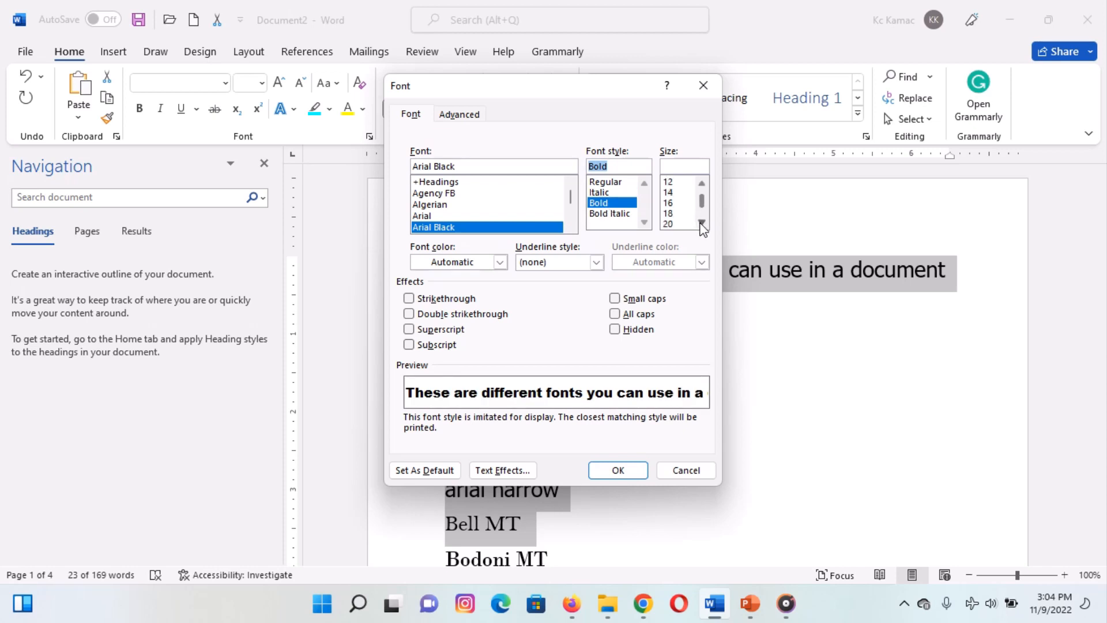
click(669, 224)
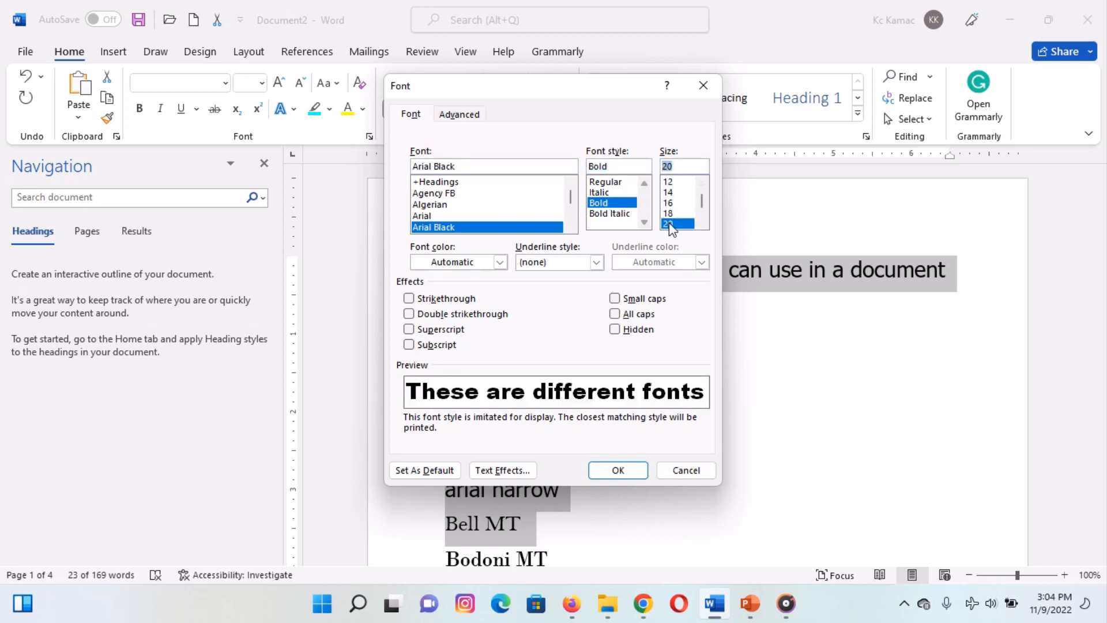
click(612, 213)
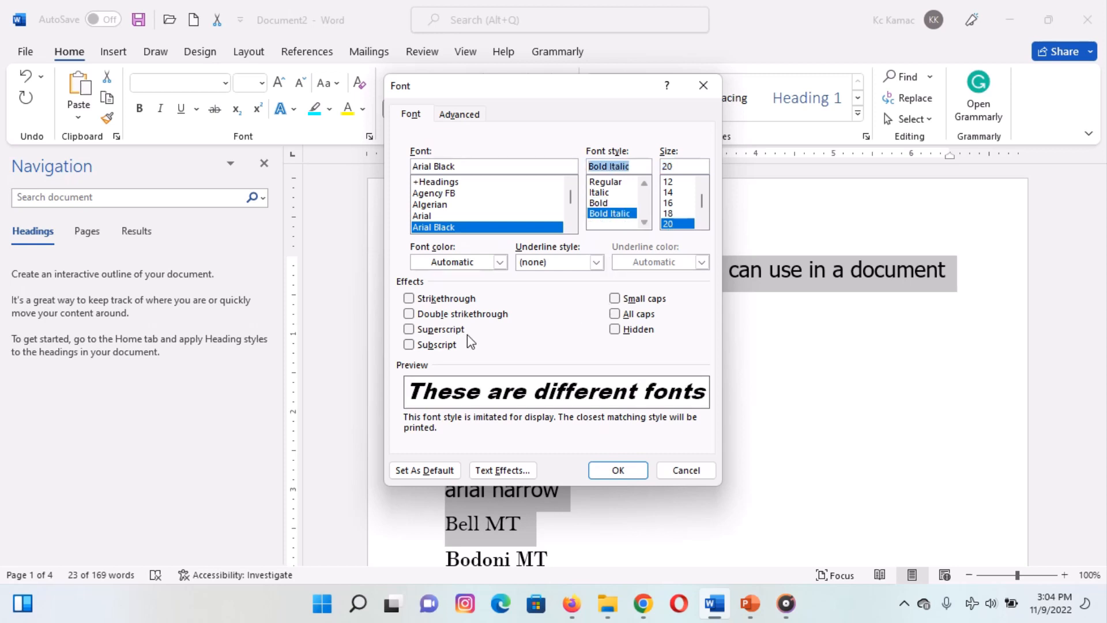
Preview the double strikethrough, superscript and all caps effects, switch them off again, and apply the font settings to the selected lines.
click(409, 315)
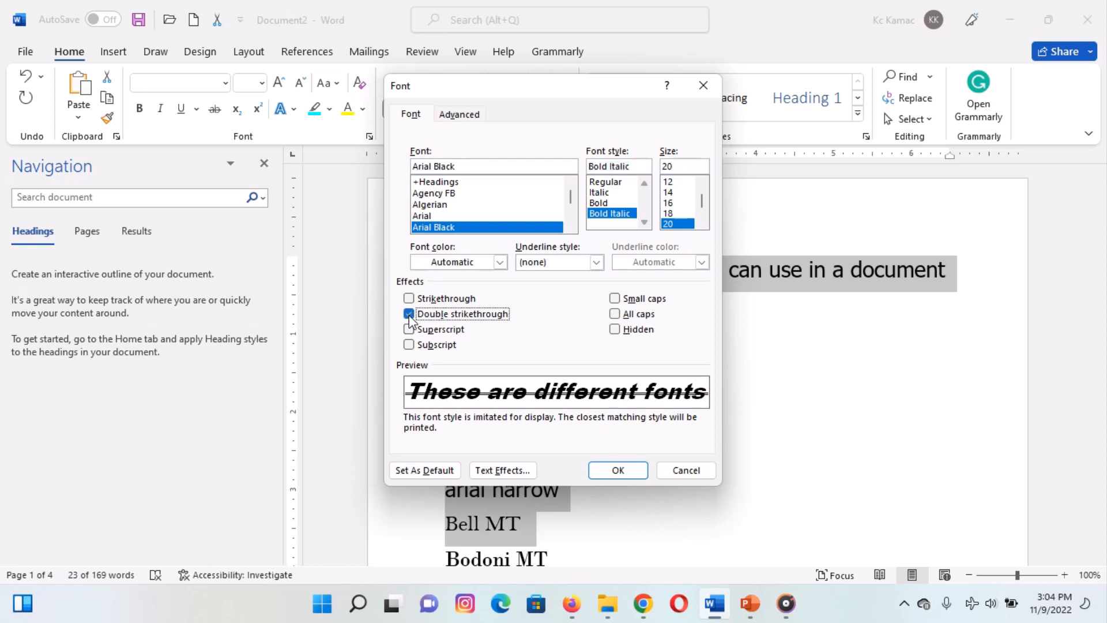
click(409, 314)
click(409, 331)
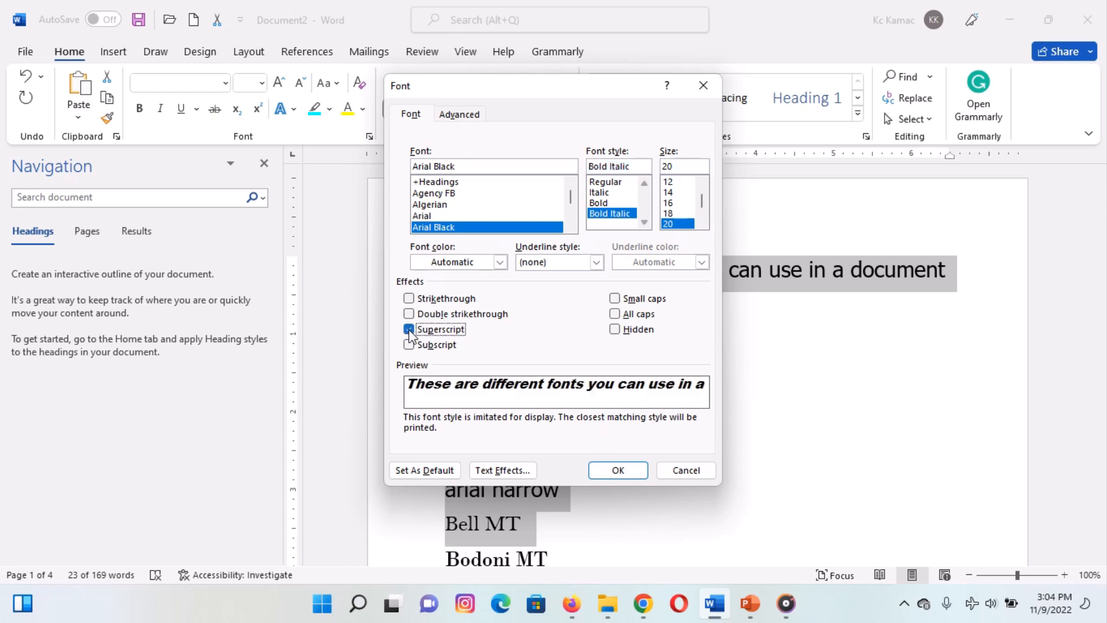
click(409, 331)
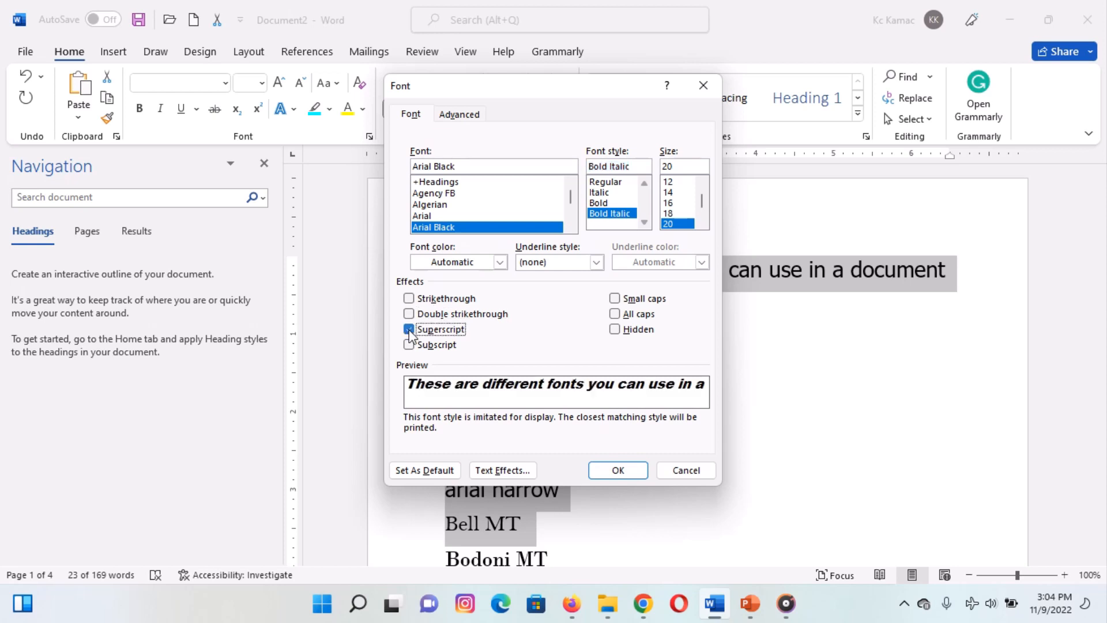
click(615, 315)
click(614, 315)
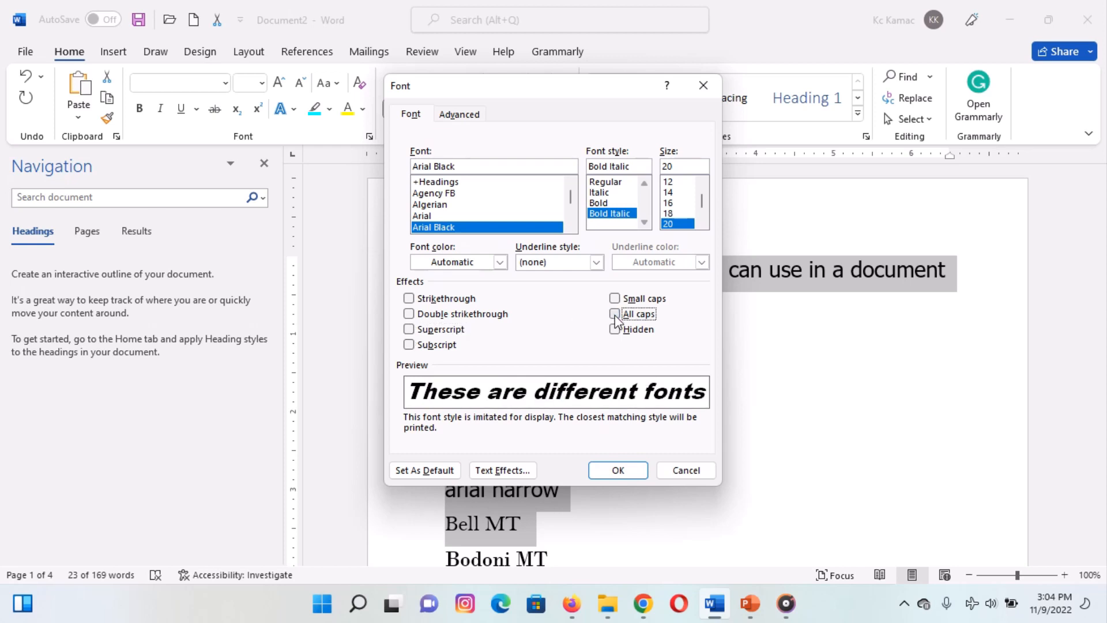
click(615, 468)
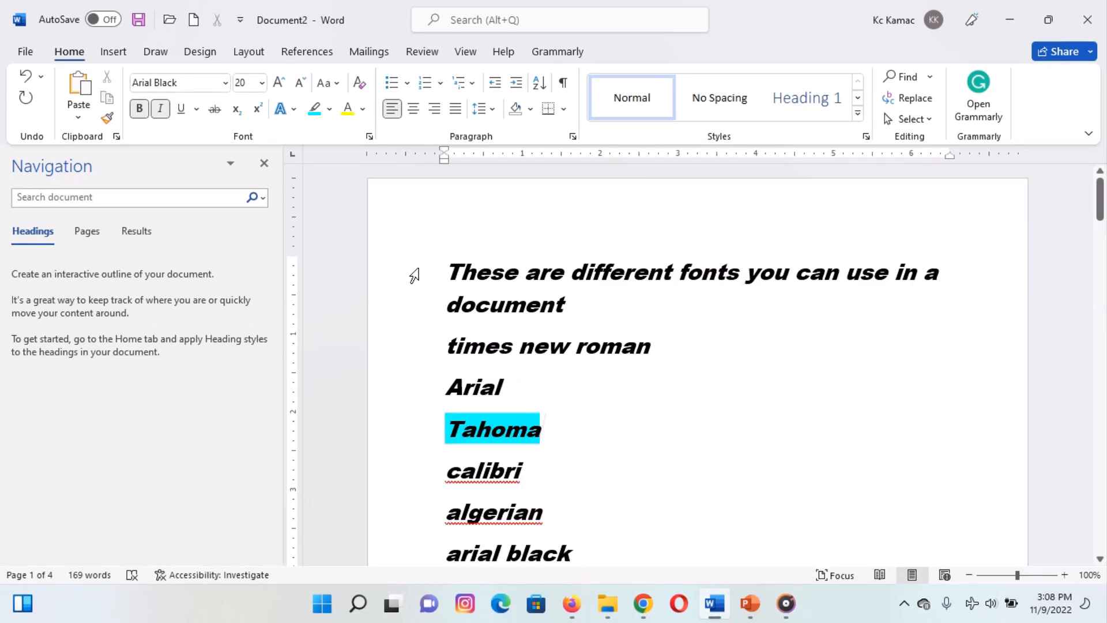
Clear all formatting from the heading through the "arial black" line.
drag(414, 275, 420, 560)
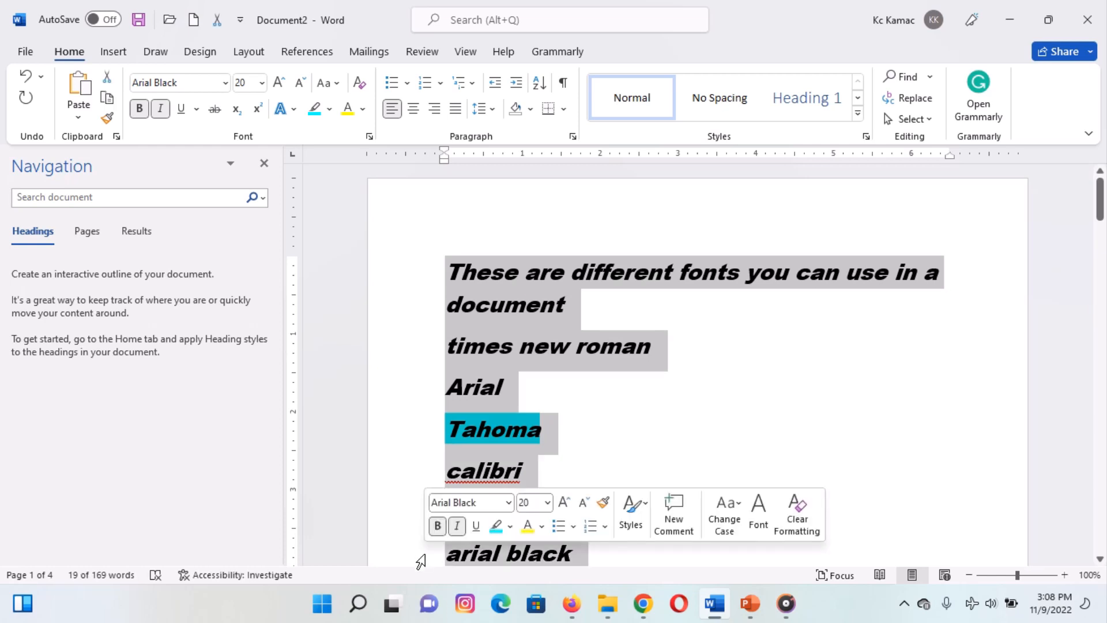
click(360, 84)
click(640, 369)
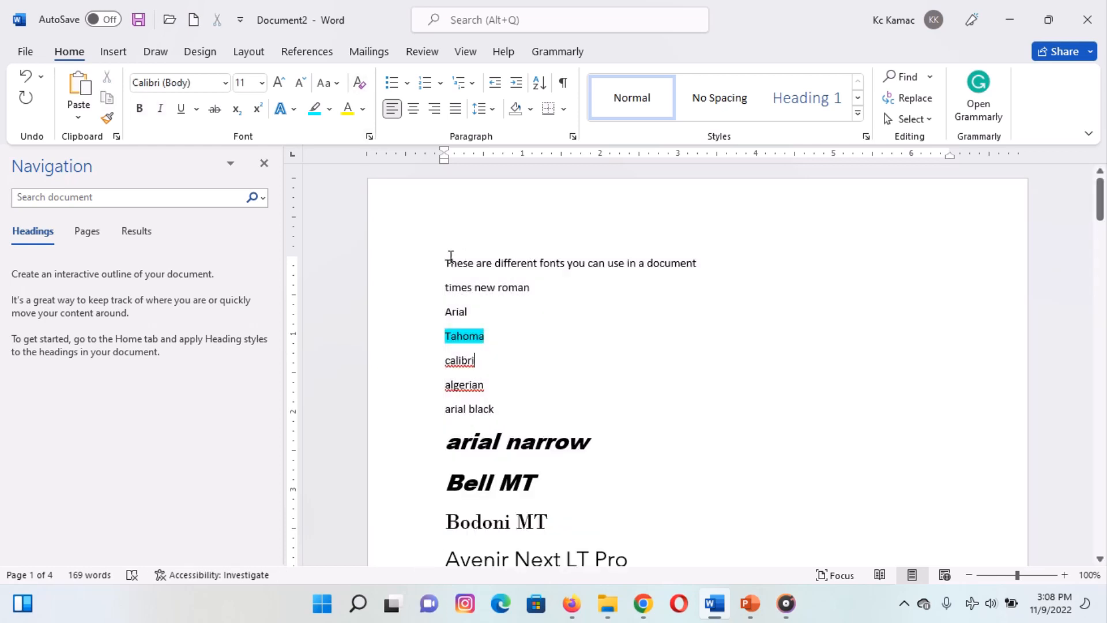
Set the character spacing of the heading line to Expanded by 4 pt in the advanced font settings.
click(419, 273)
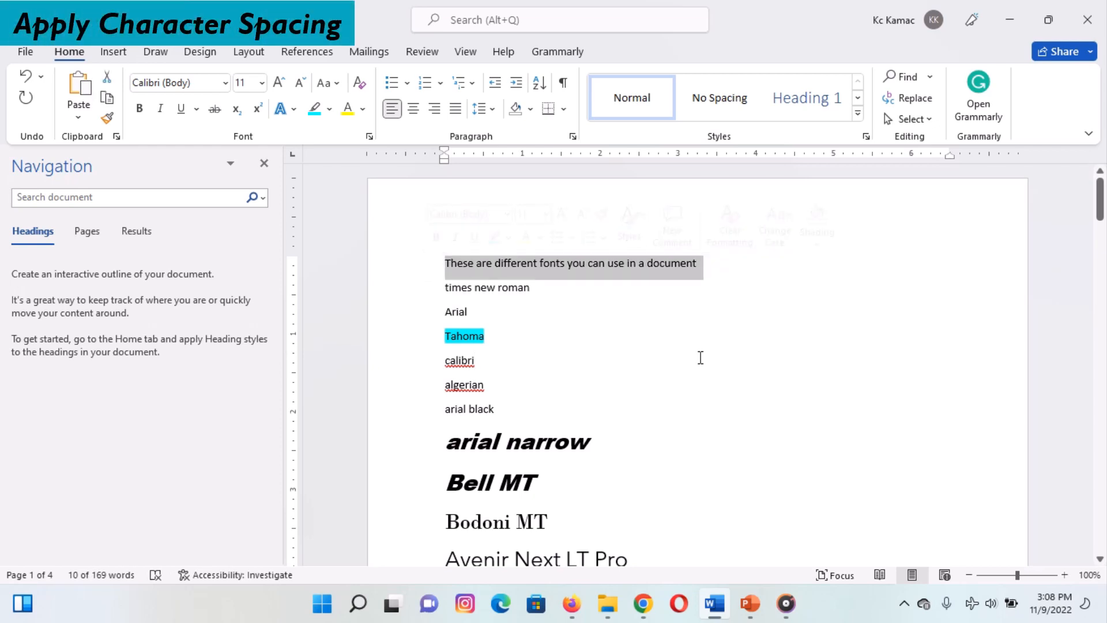
key(ctrl+d)
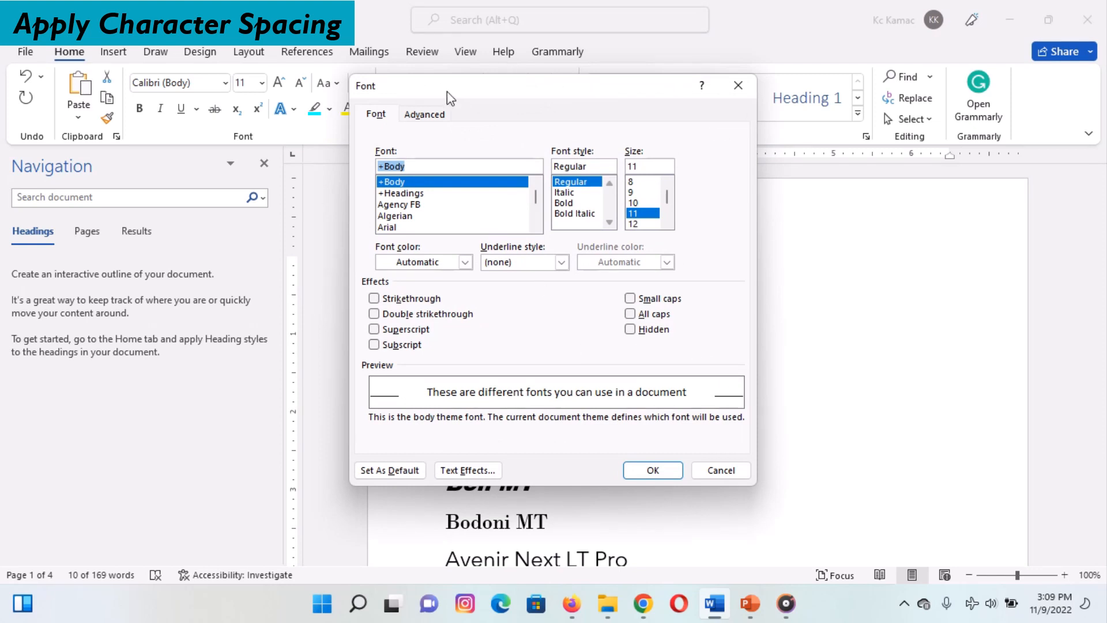
click(423, 115)
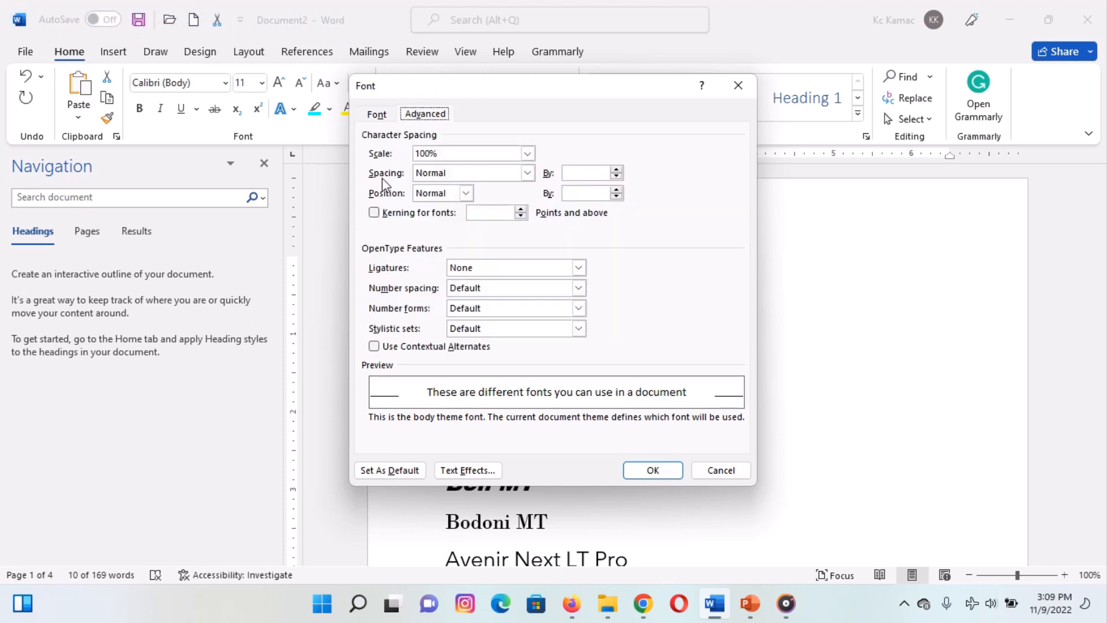
click(513, 174)
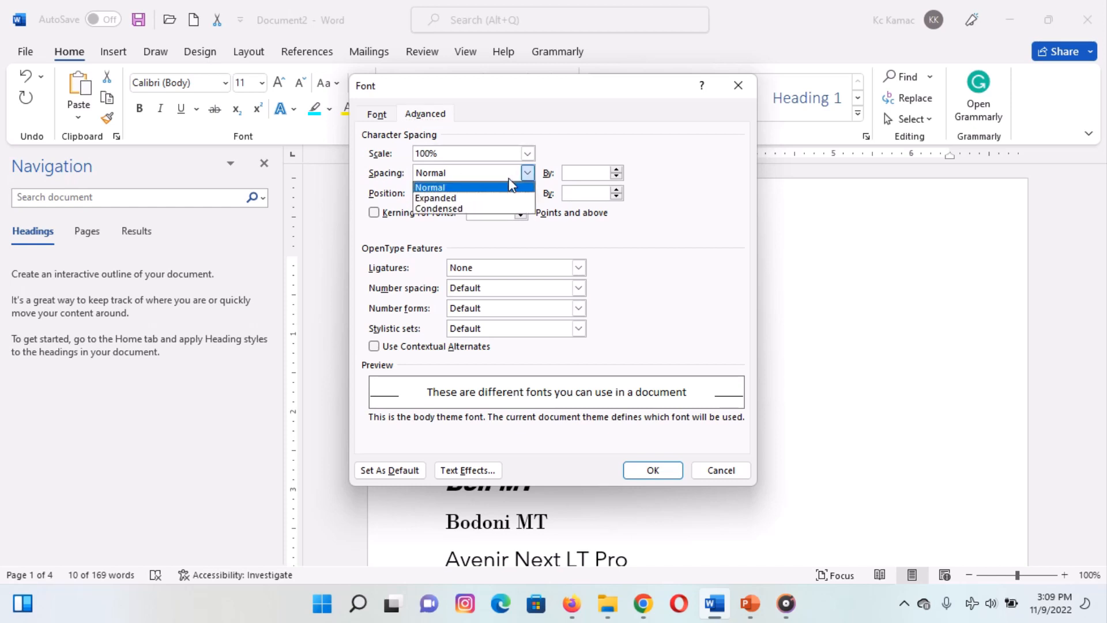
click(482, 199)
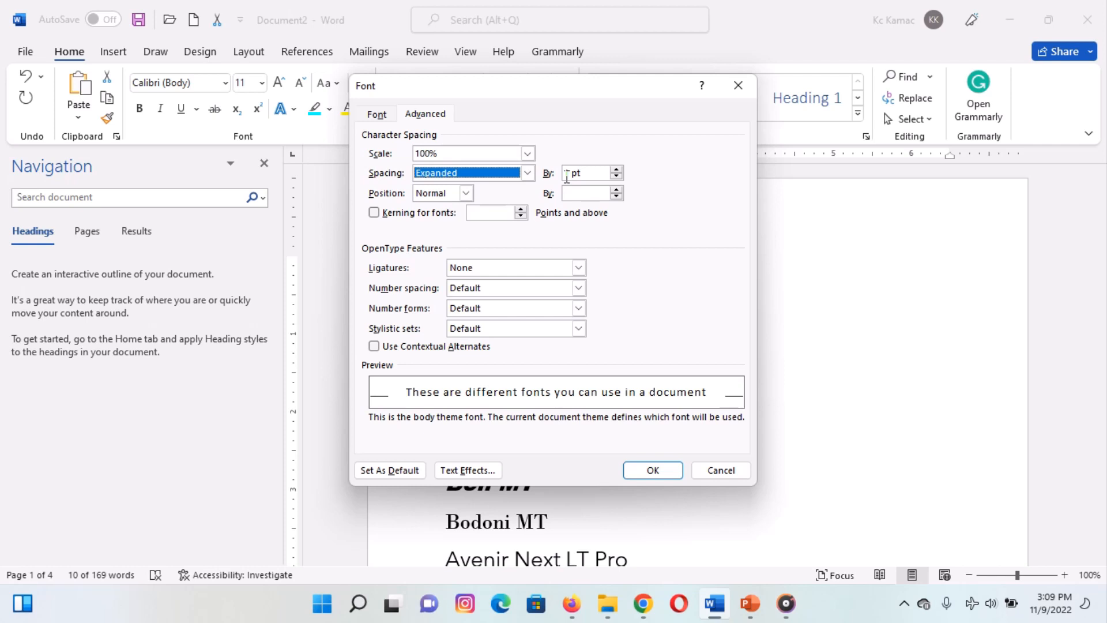
click(570, 174)
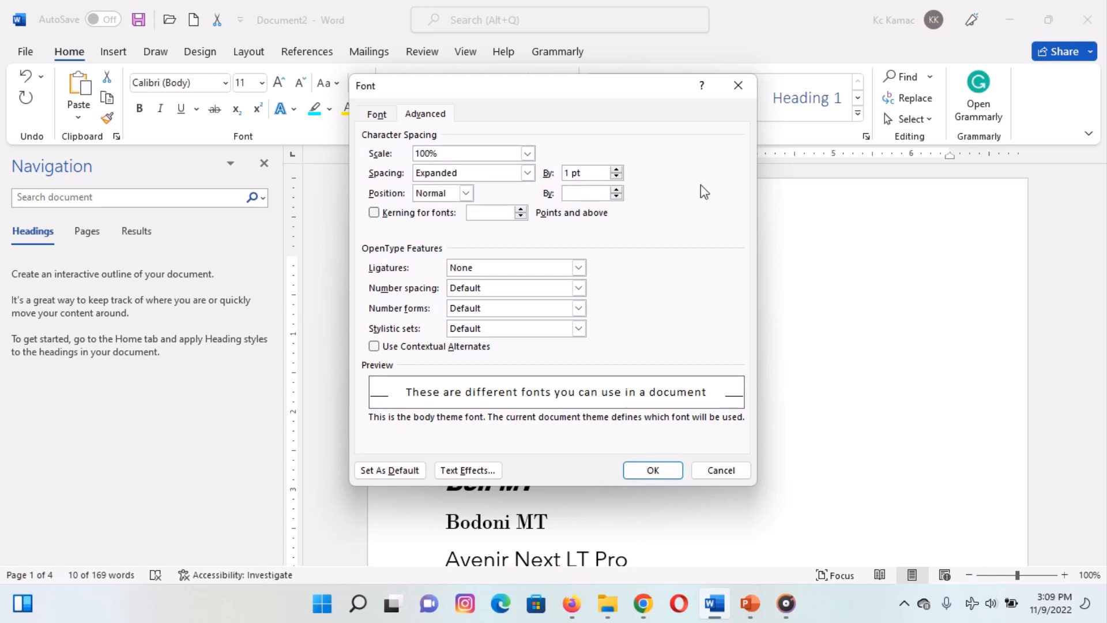
key(BackSpace)
text(4)
Try a 150% character scale, set it back to 100%, and apply the spacing settings to the heading.
click(528, 153)
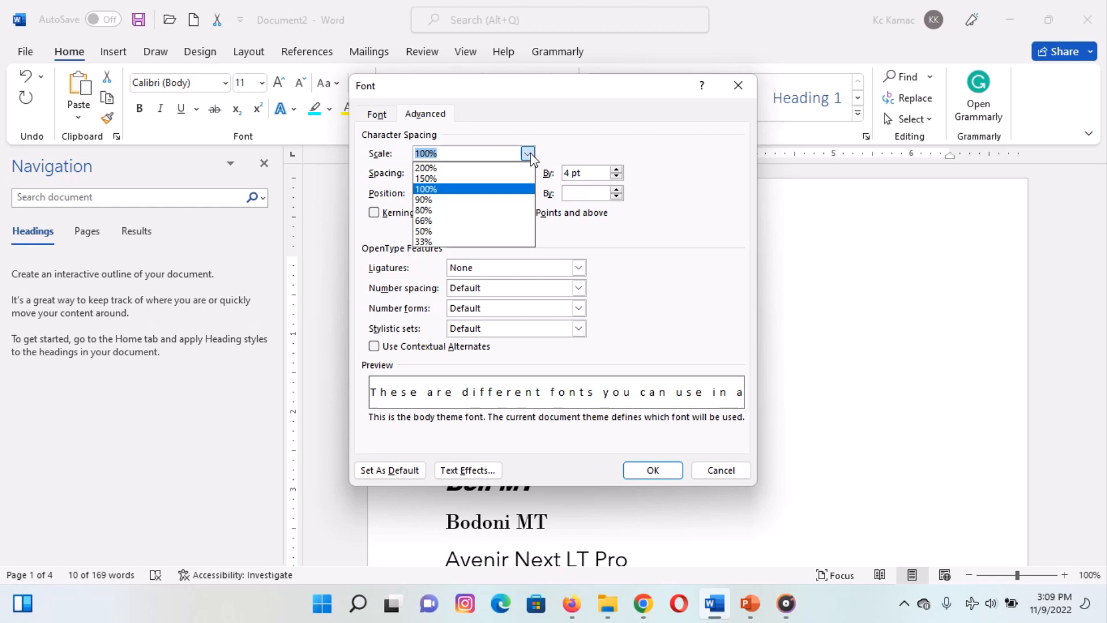
click(461, 178)
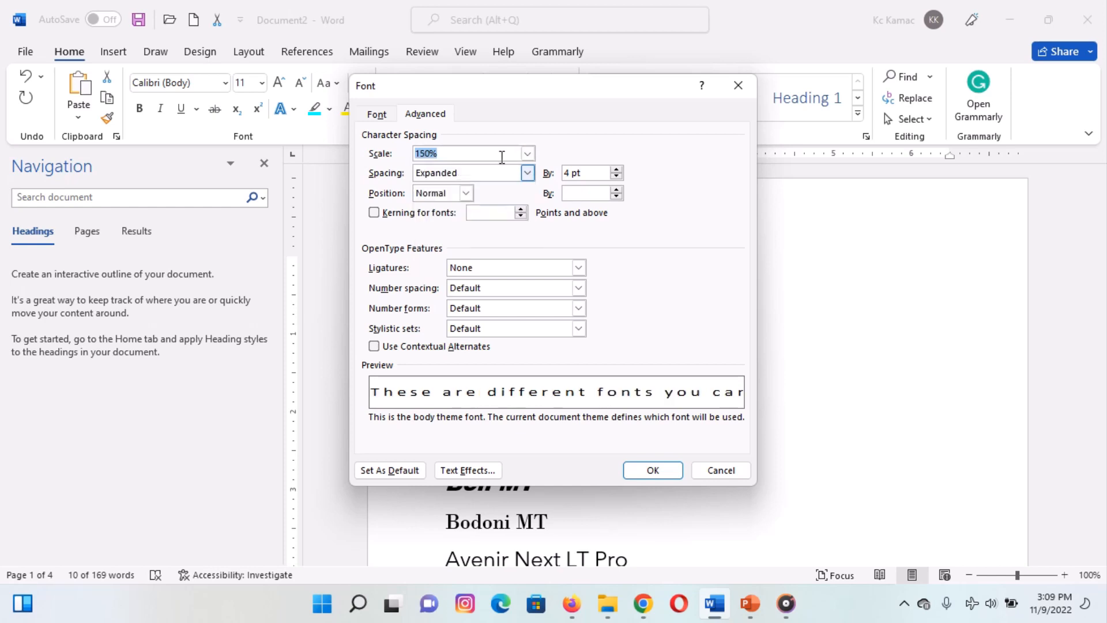
click(528, 153)
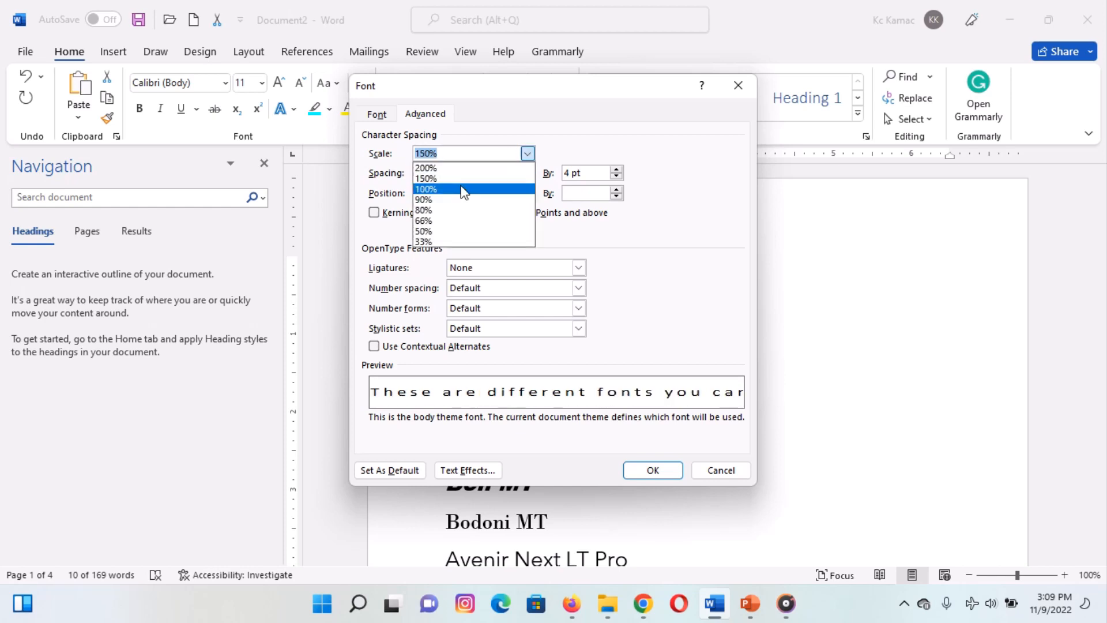
click(461, 189)
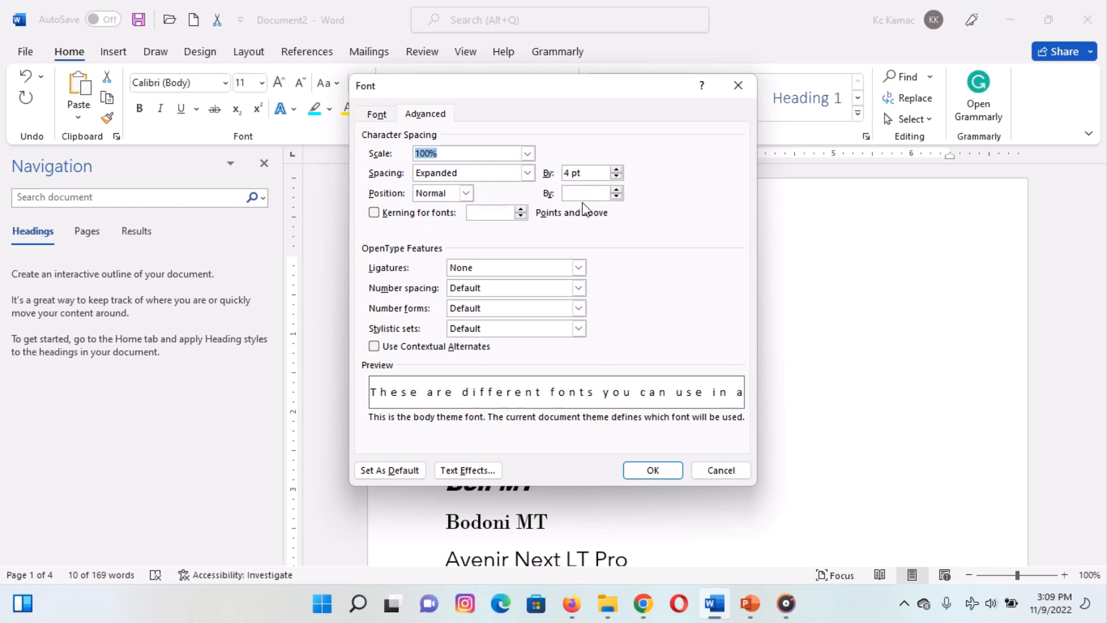
click(650, 471)
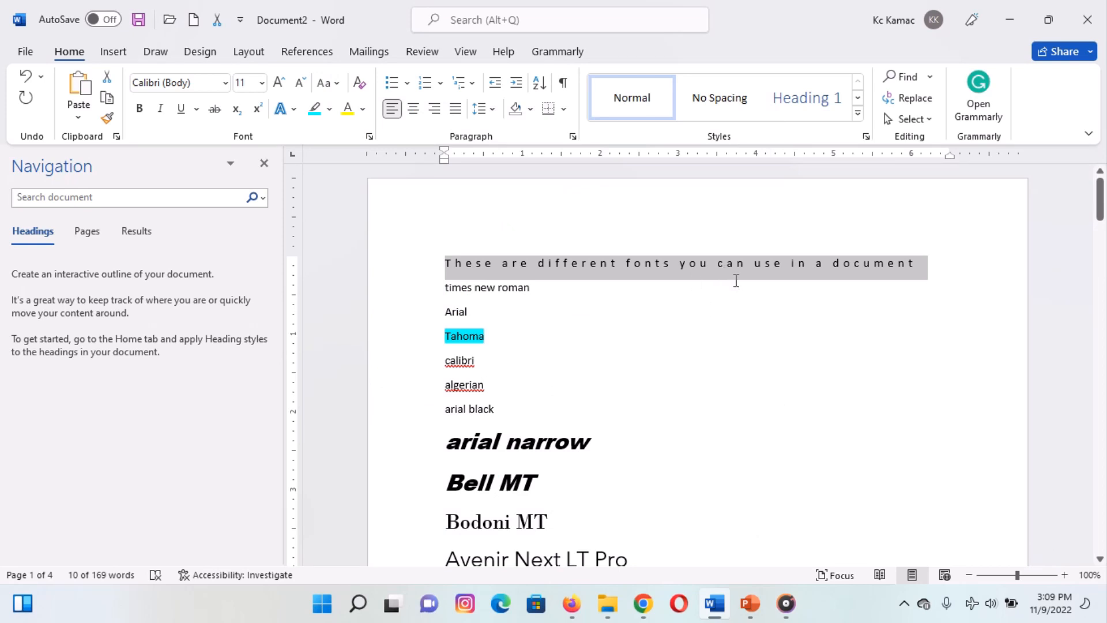
click(697, 346)
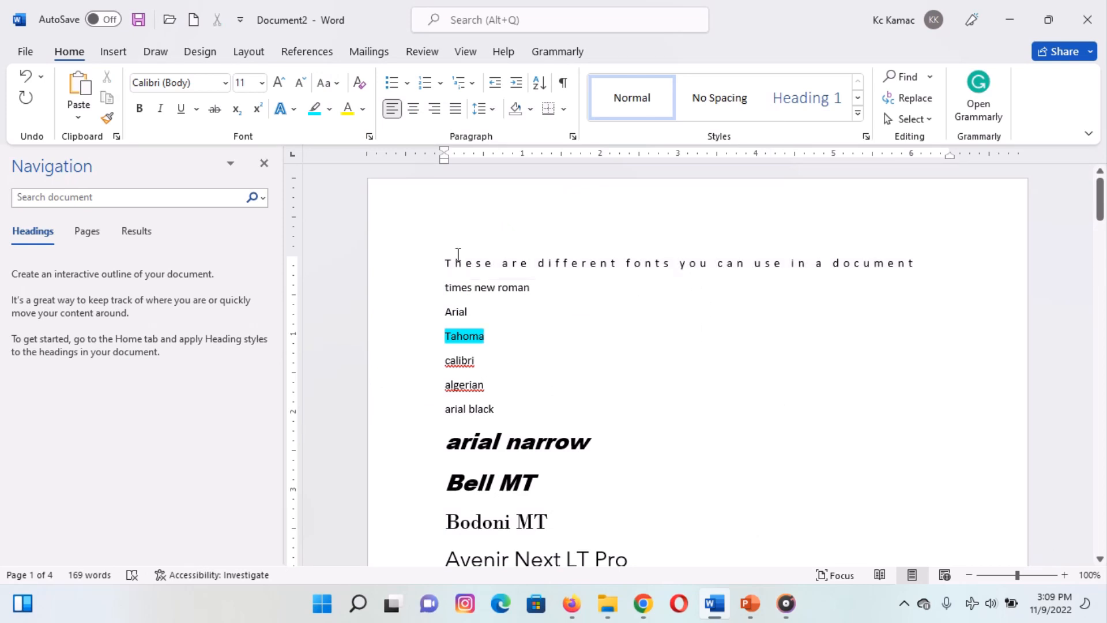
Select the whole heading line "These are different fonts you can use in a document".
click(414, 272)
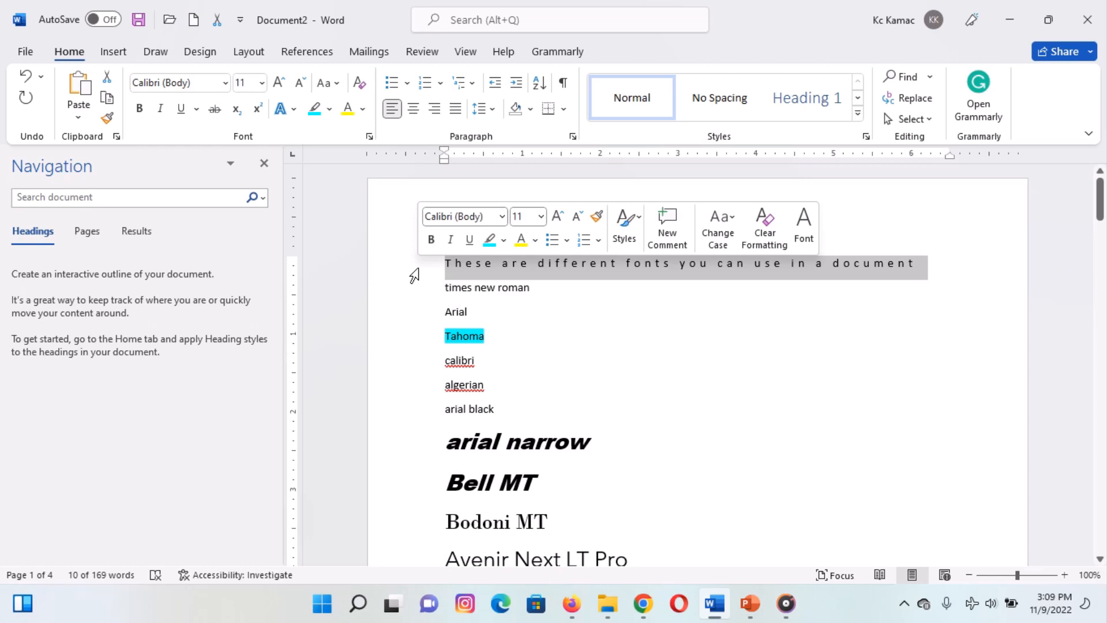